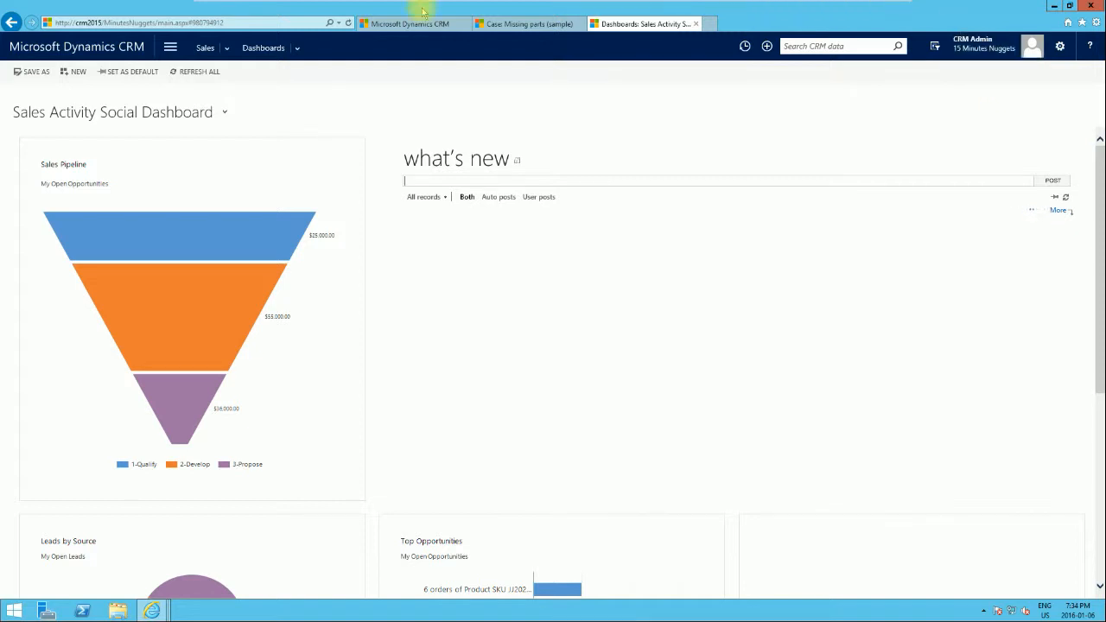
Step: Open the Articles list in the Service area
click(170, 47)
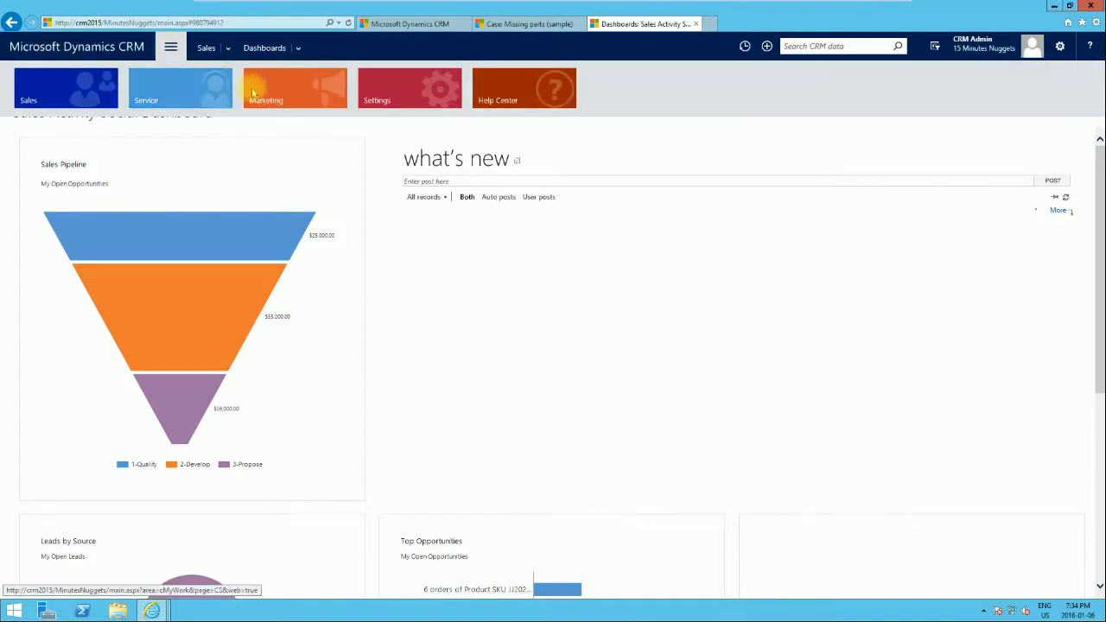
click(168, 102)
click(397, 155)
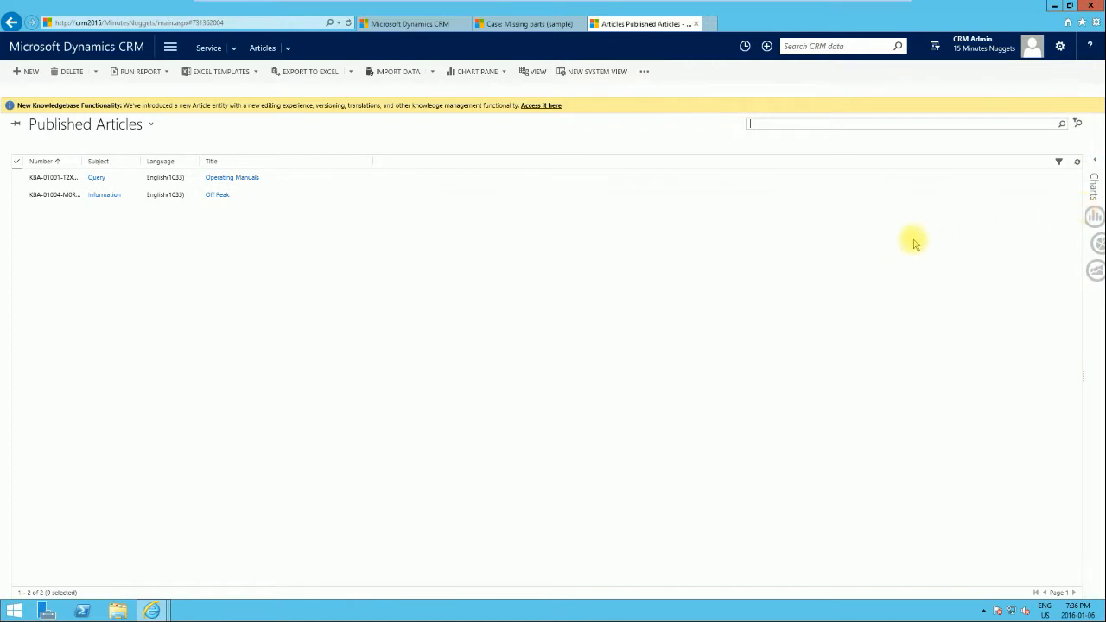
Step: Review the article search options and switch the article view to All Articles
click(1025, 122)
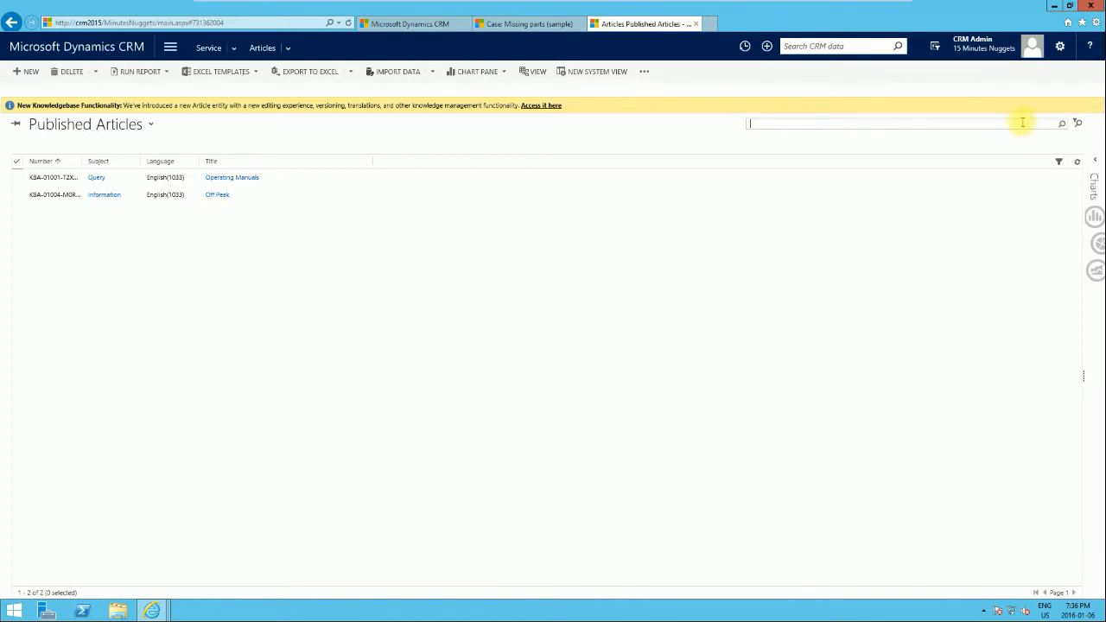
click(1078, 126)
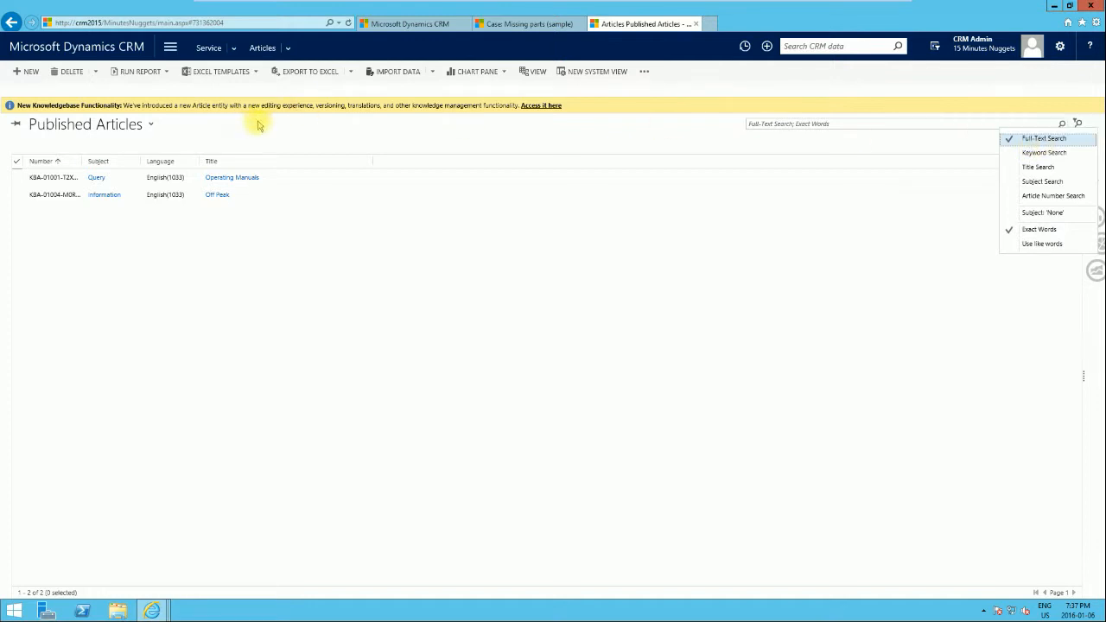
click(766, 125)
click(767, 124)
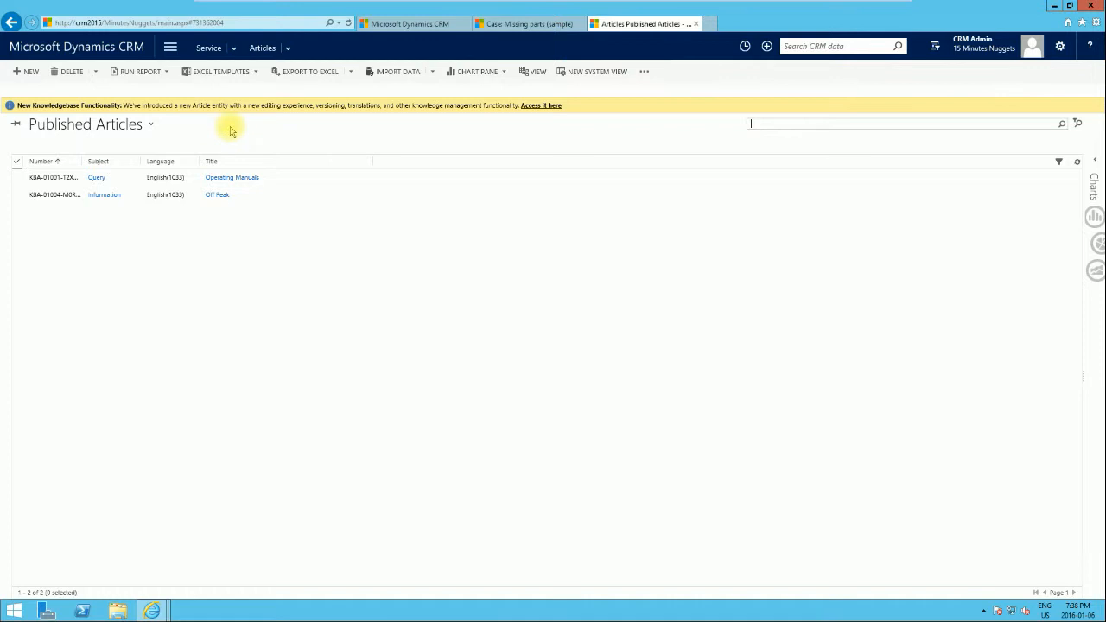
click(148, 127)
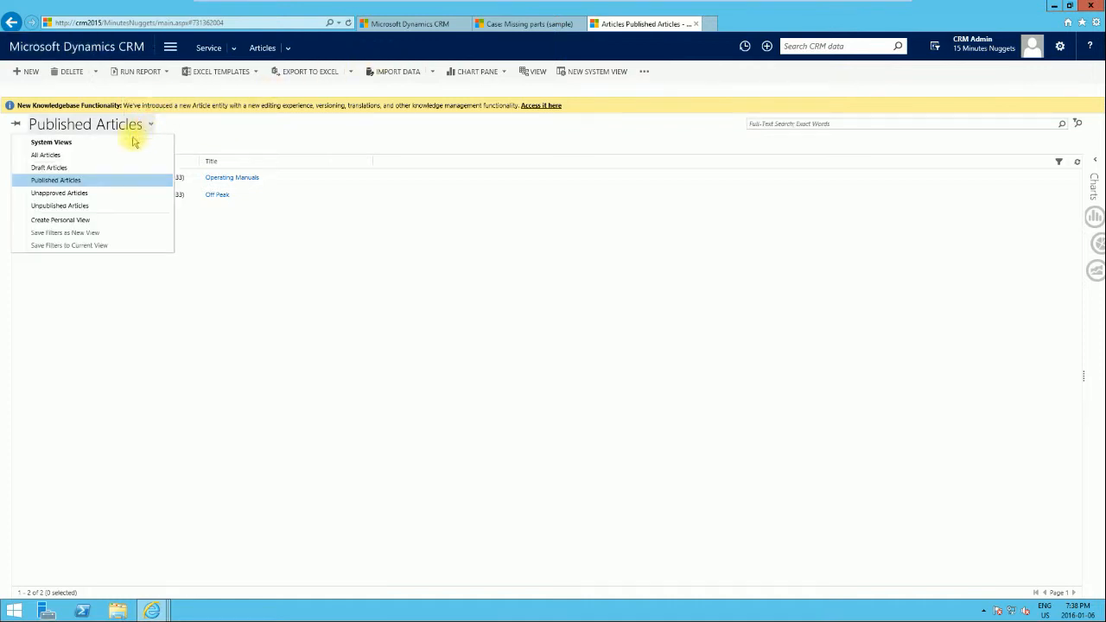
click(90, 158)
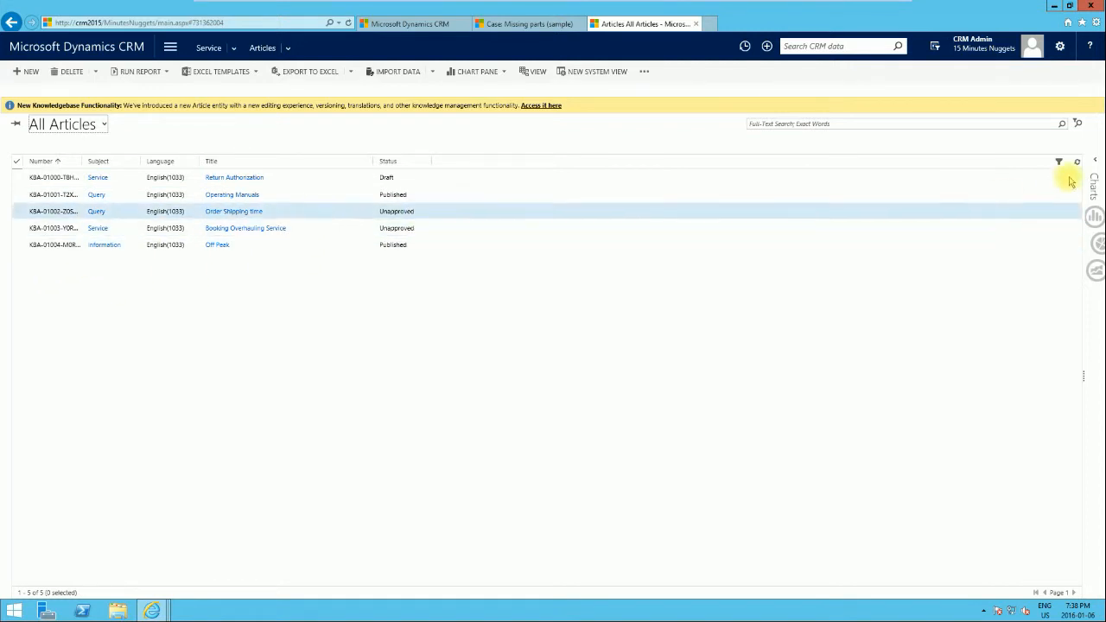
Step: Search the articles for "return" and clear the search again
click(813, 124)
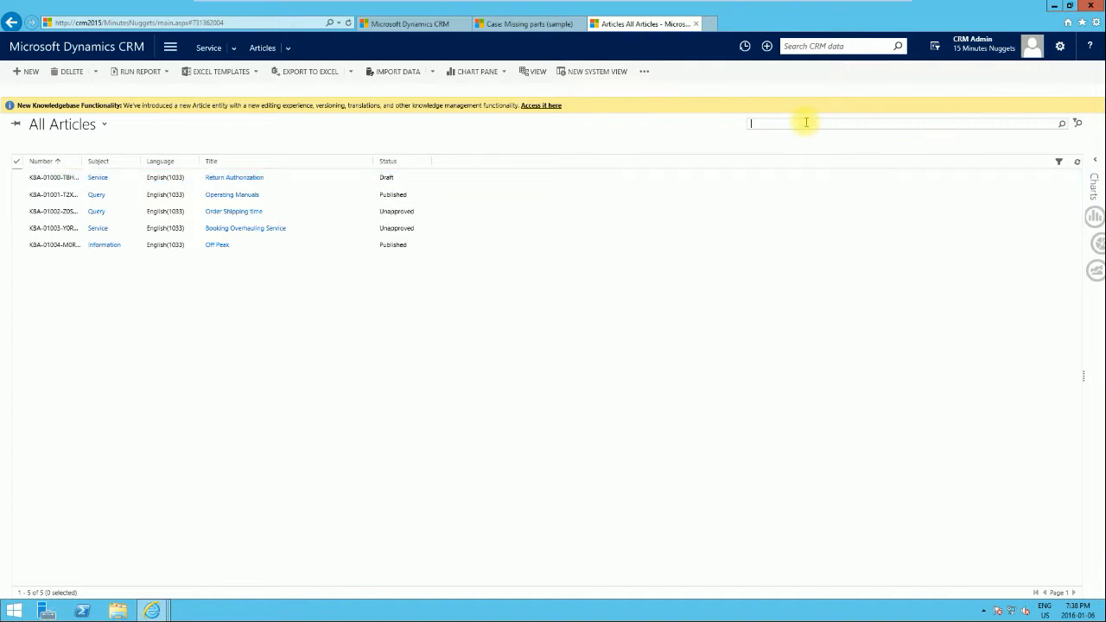
text(return)
click(1063, 123)
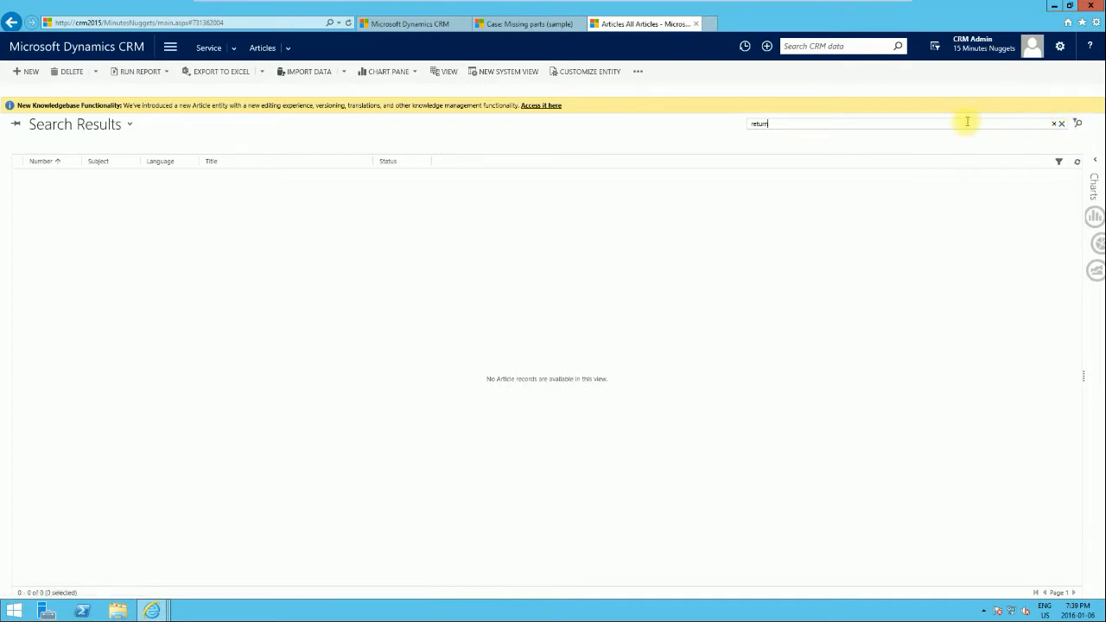
click(1055, 124)
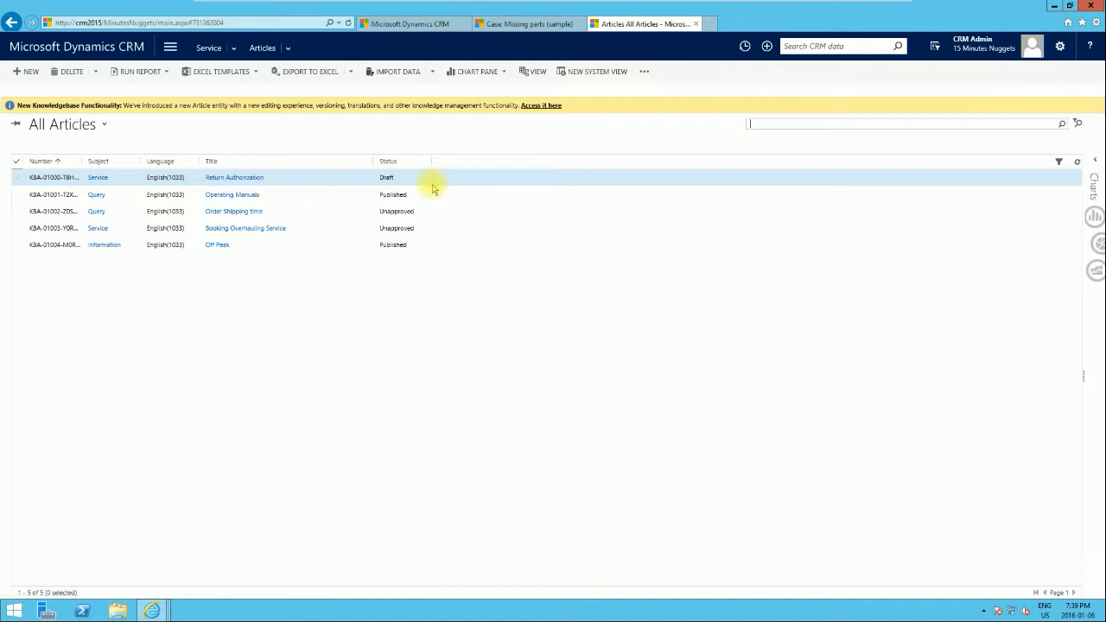
Step: Search the articles for "Operating" and reopen the search options
click(1077, 123)
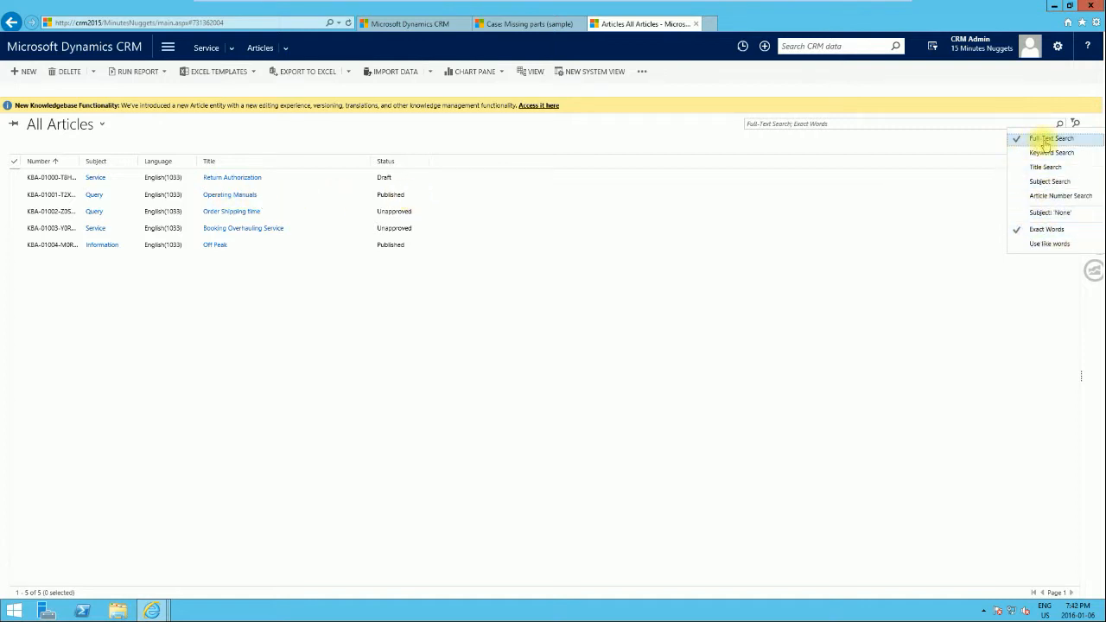
click(762, 123)
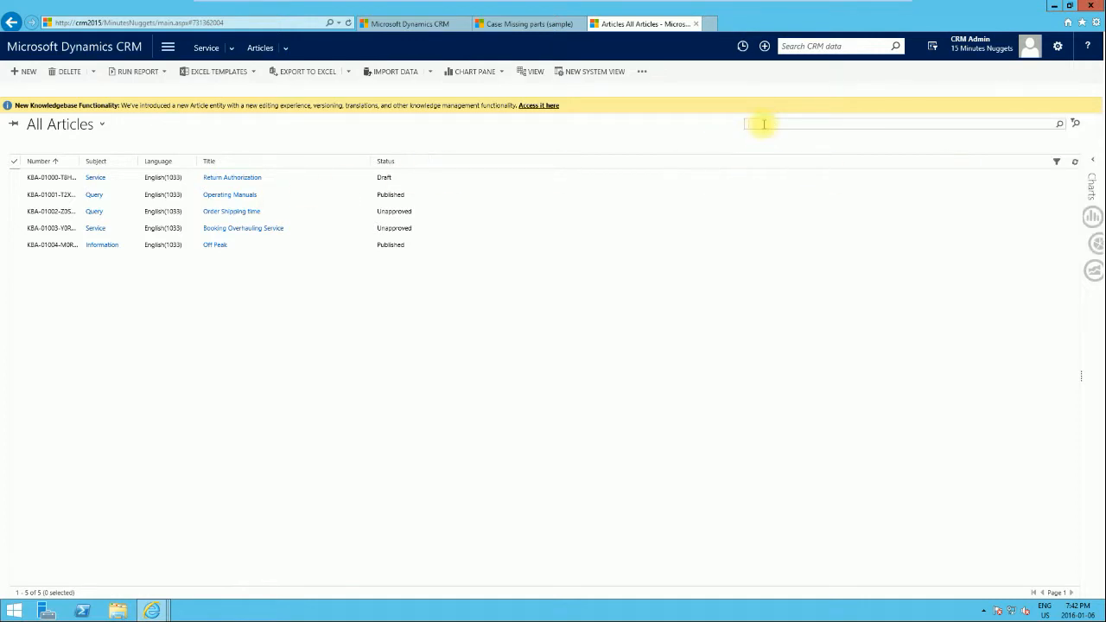
text(Operatin)
key(Return)
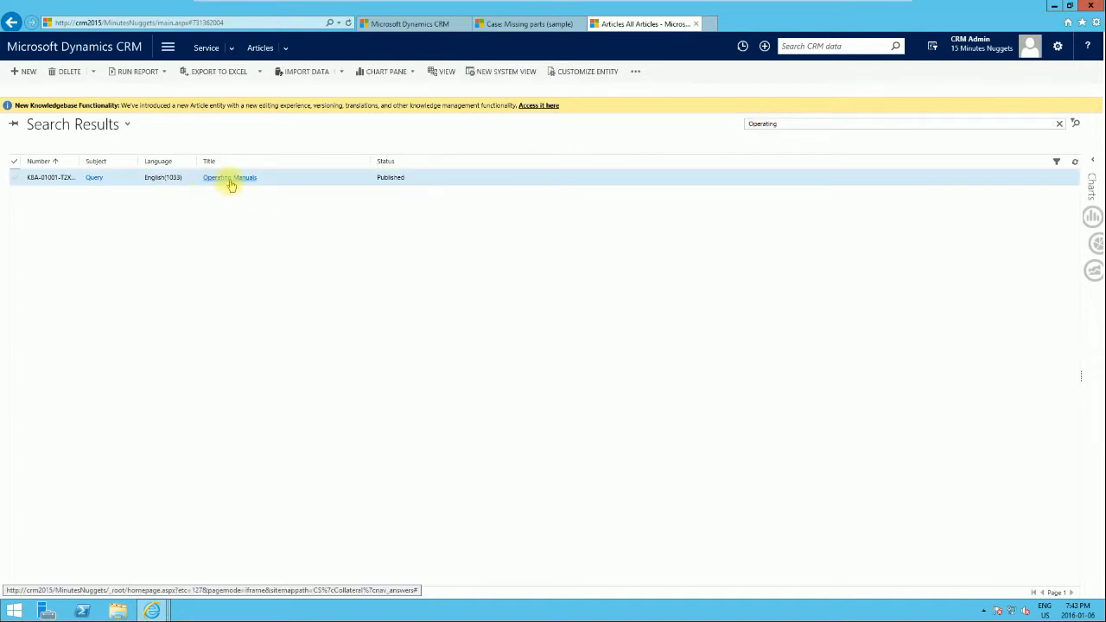
click(1075, 122)
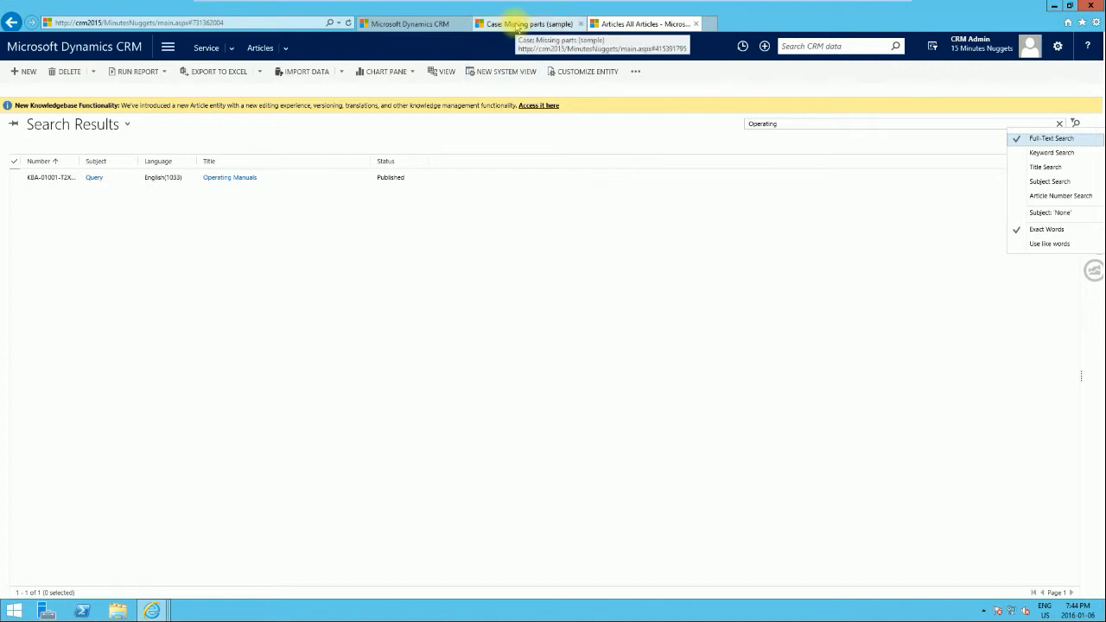
Step: In the Knowledge Articles tab, search the active articles for "Return"
click(425, 26)
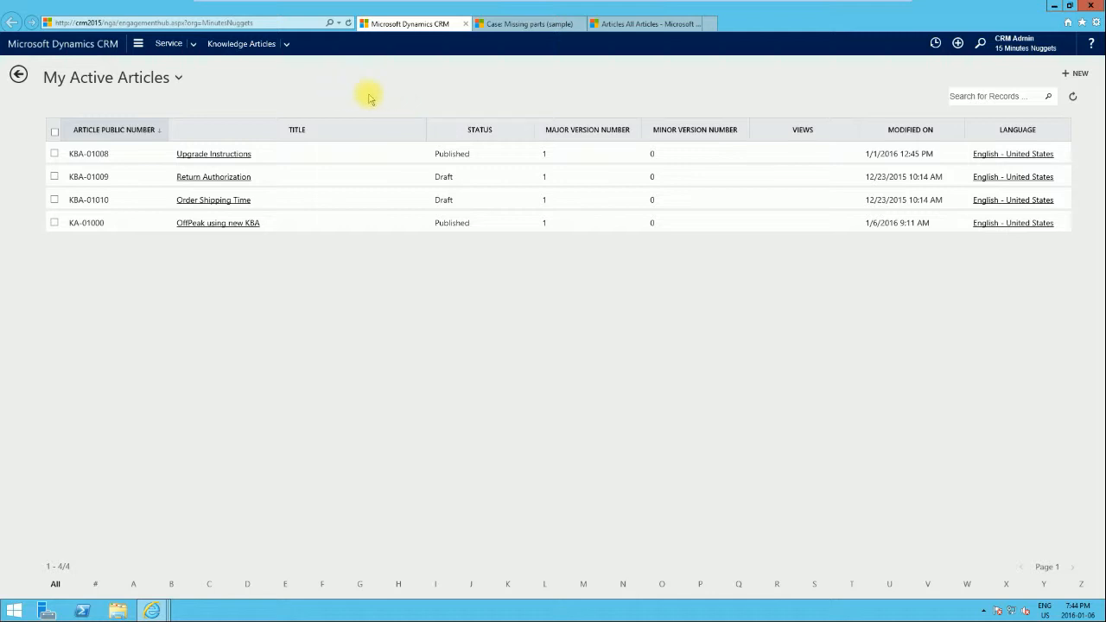
click(1010, 95)
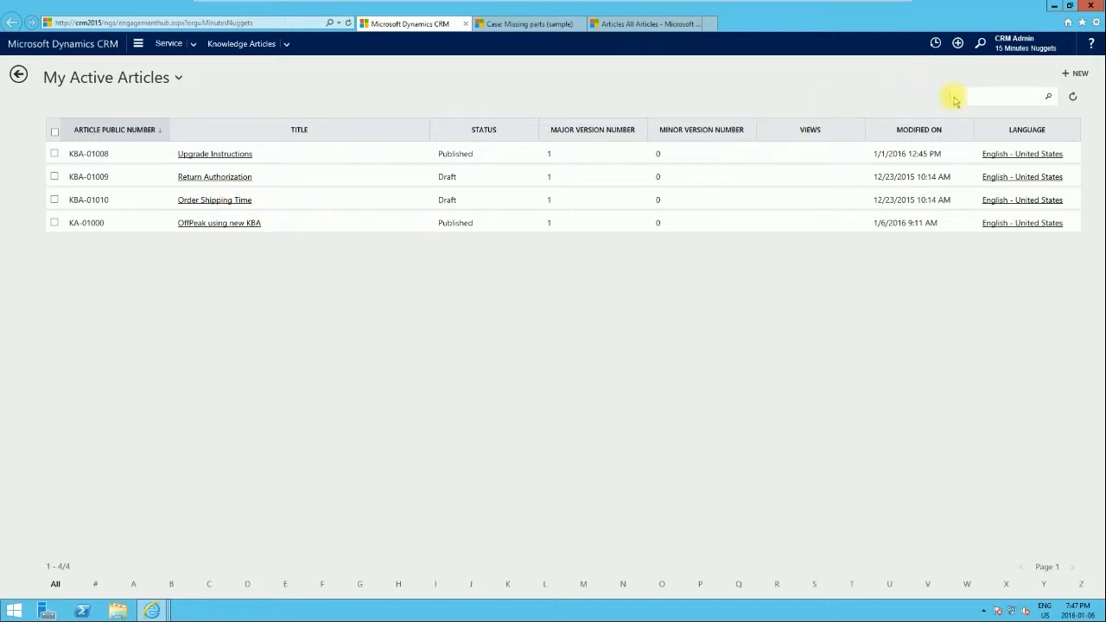
text(Return)
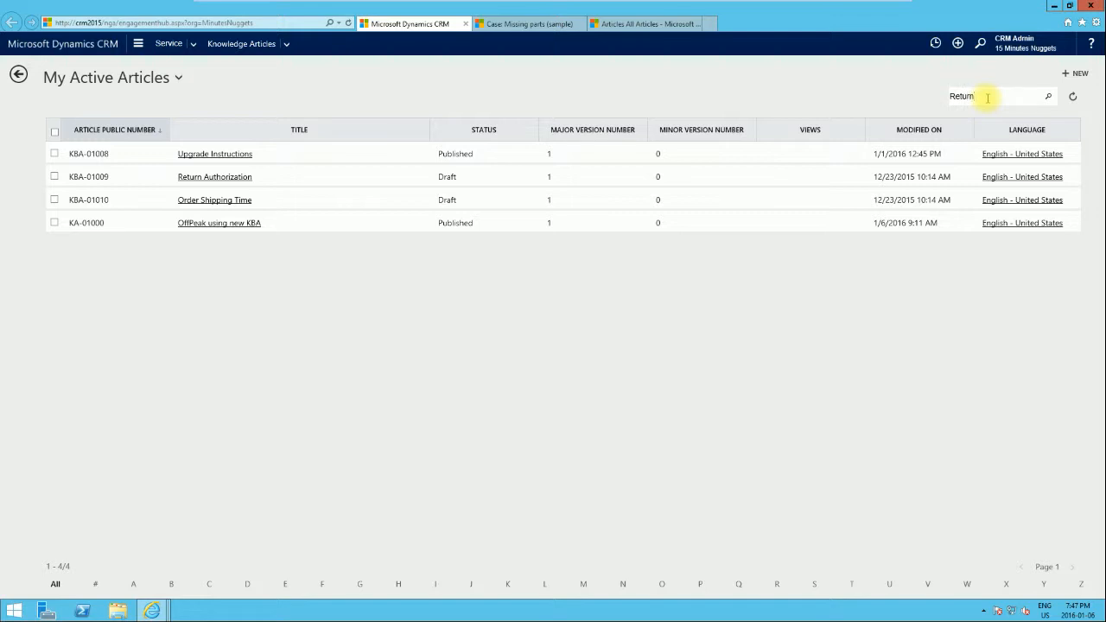
key(Return)
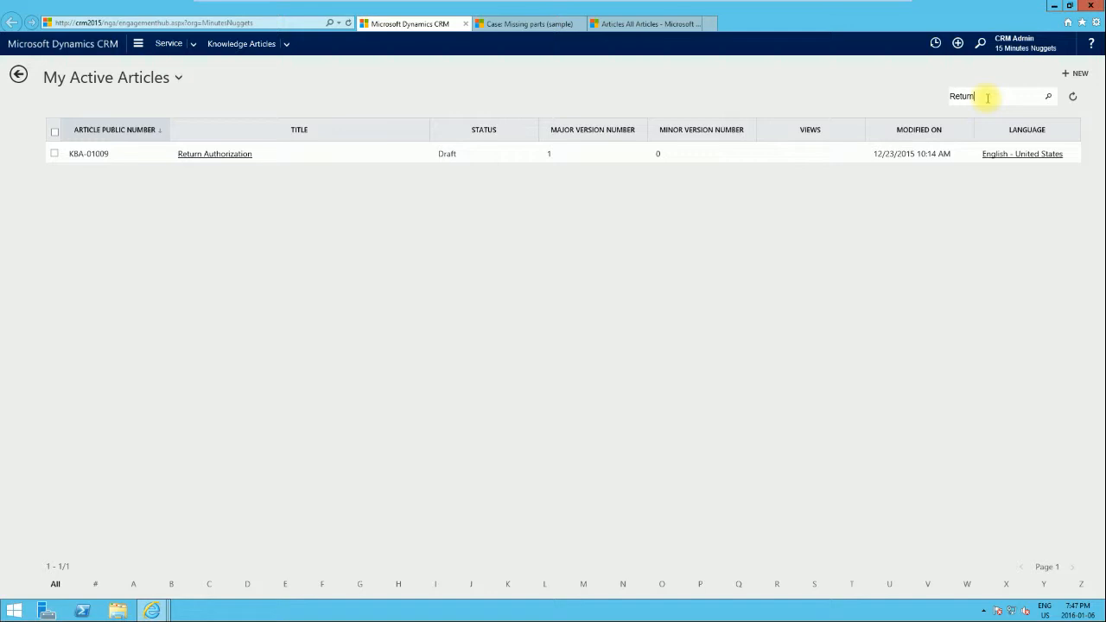
Step: Examine the Missing parts (sample) case's knowledge base records and associated knowledge records
click(510, 24)
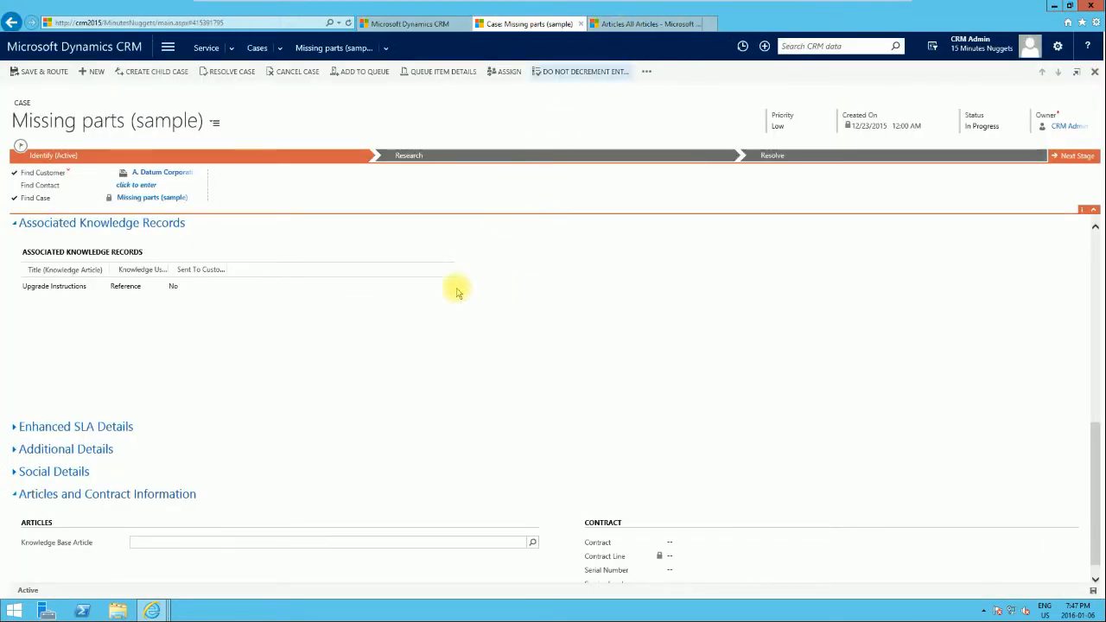
scroll(457, 333, up, 3)
scroll(457, 328, down, 2)
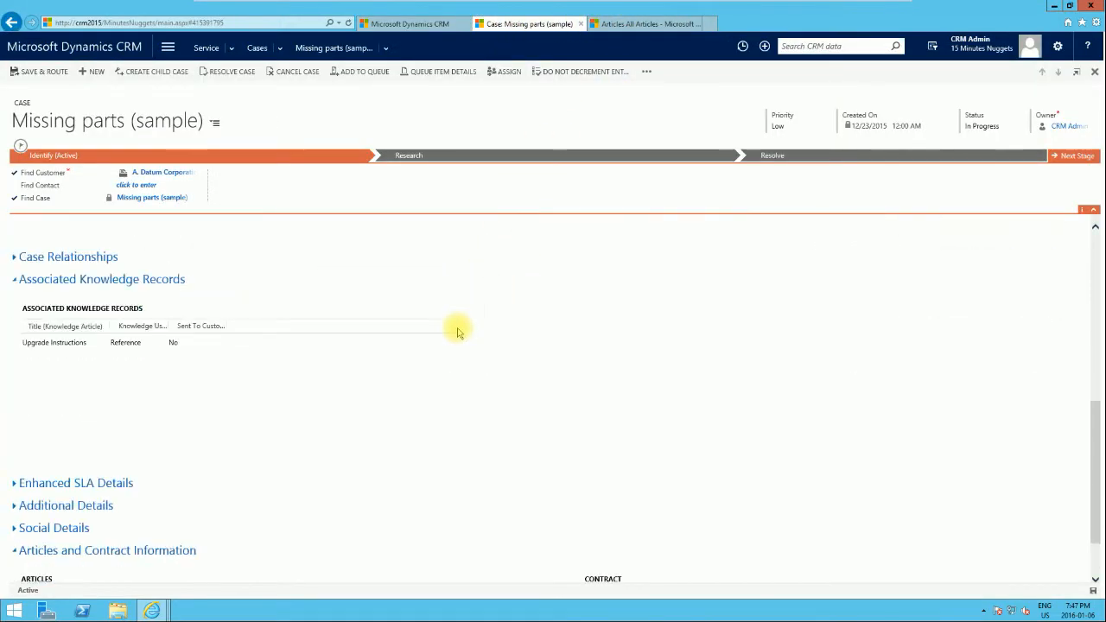
scroll(458, 329, up, 3)
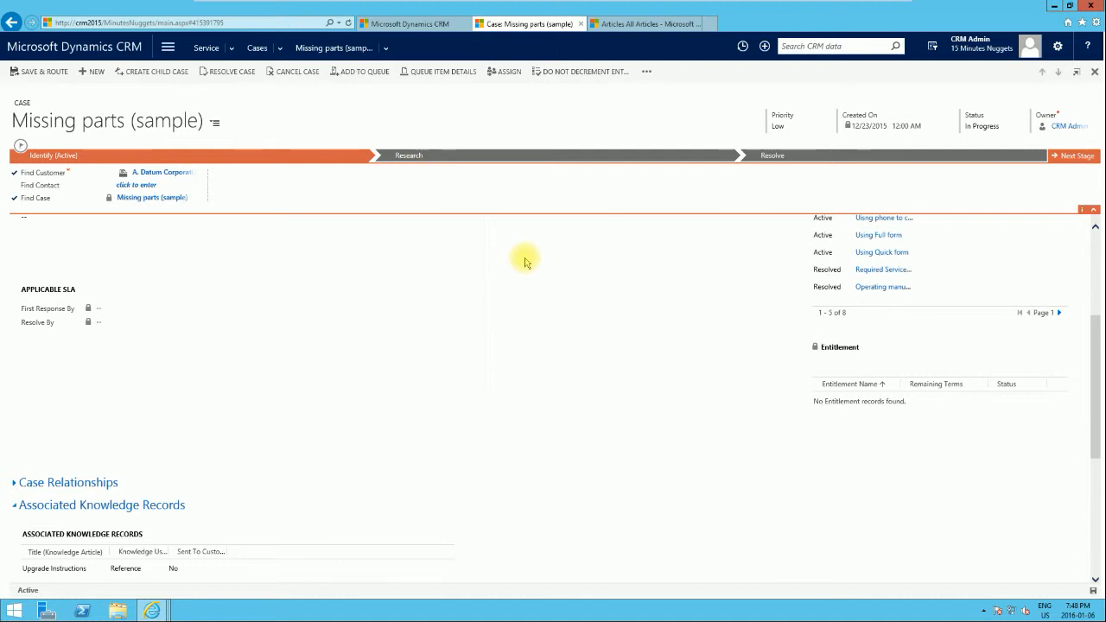
scroll(505, 342, up, 3)
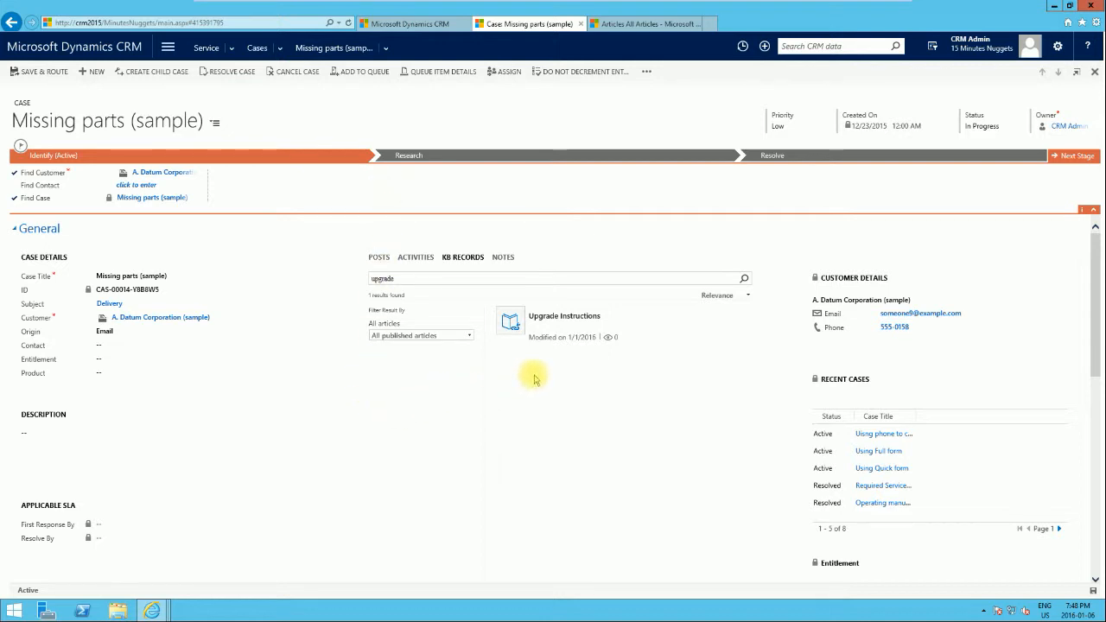
mouse_move(546, 320)
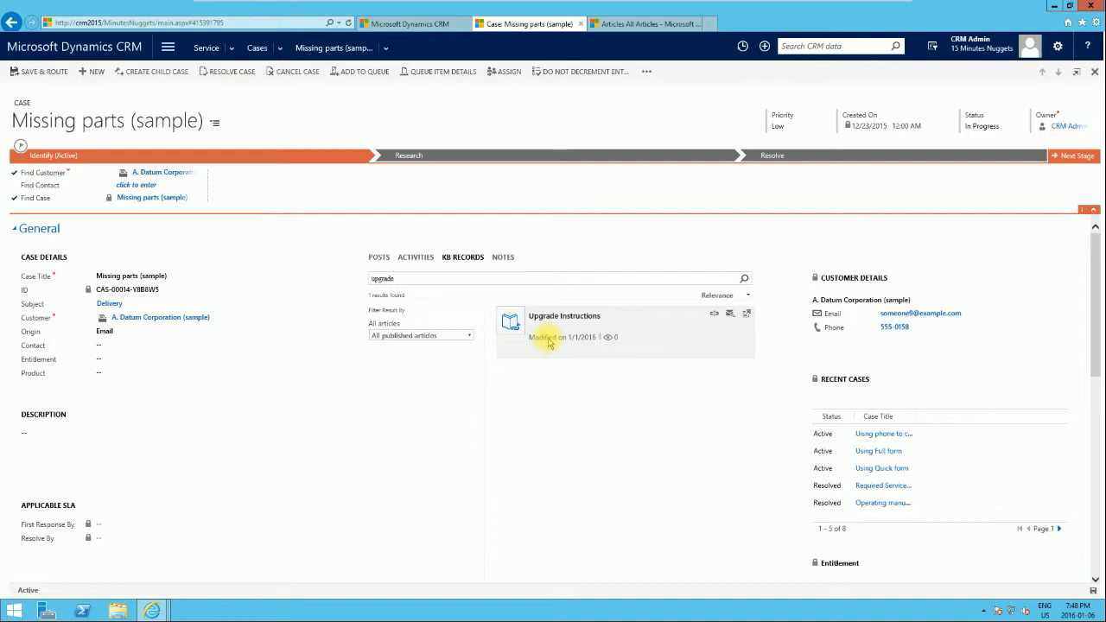
scroll(307, 425, down, 3)
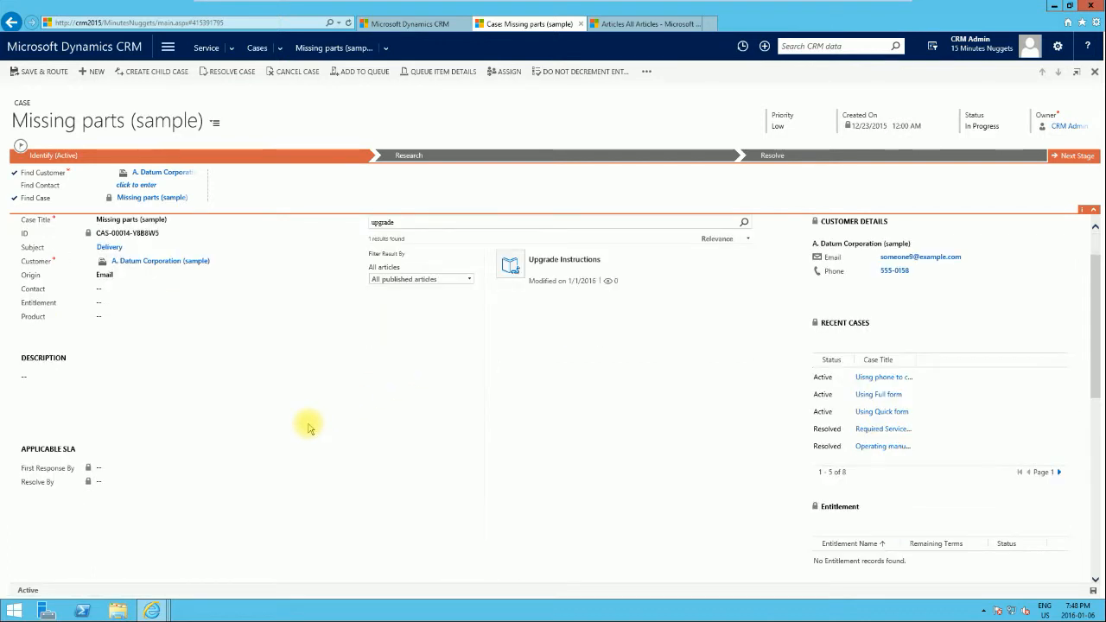
scroll(307, 424, down, 2)
scroll(307, 424, up, 5)
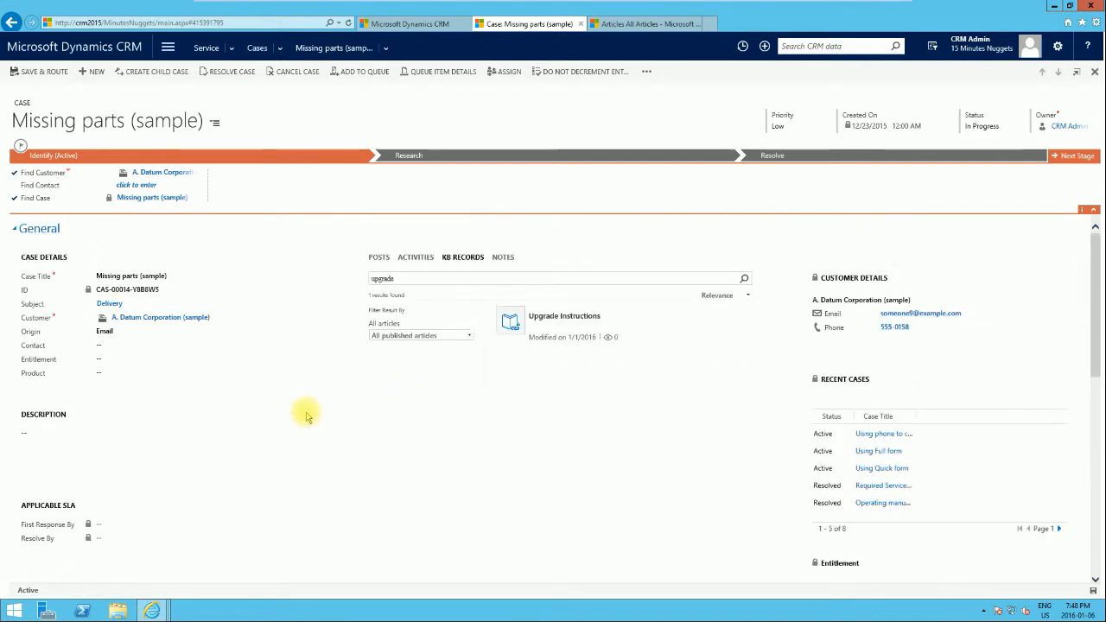
Step: Jump to the case's Articles and Contract Information section and open the Knowledge Base Article lookup, then close it
click(215, 126)
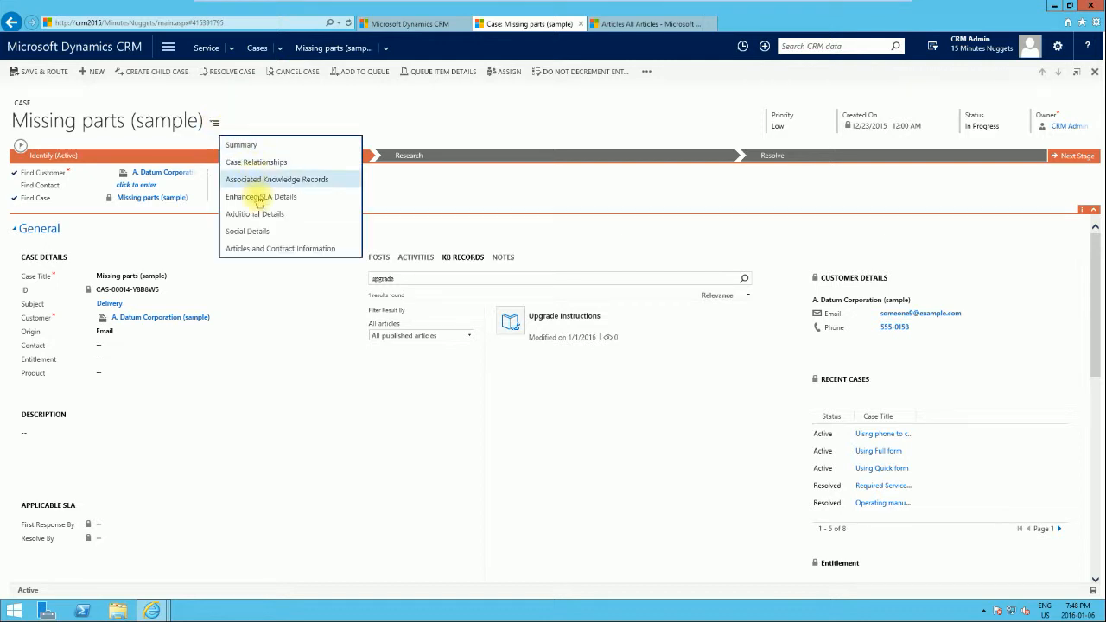
click(265, 251)
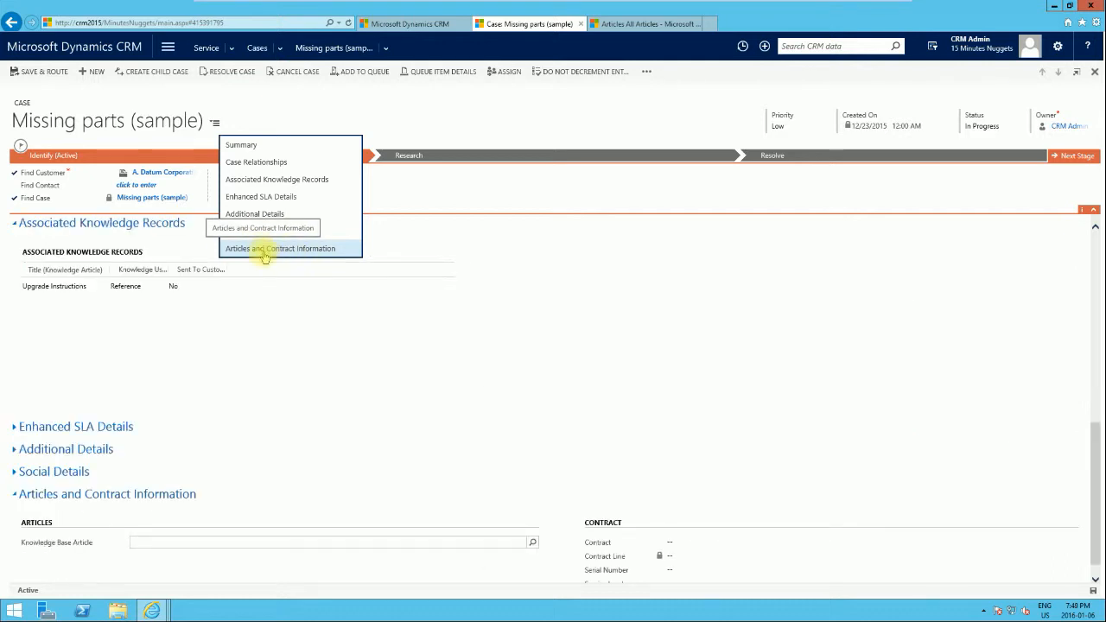
click(265, 252)
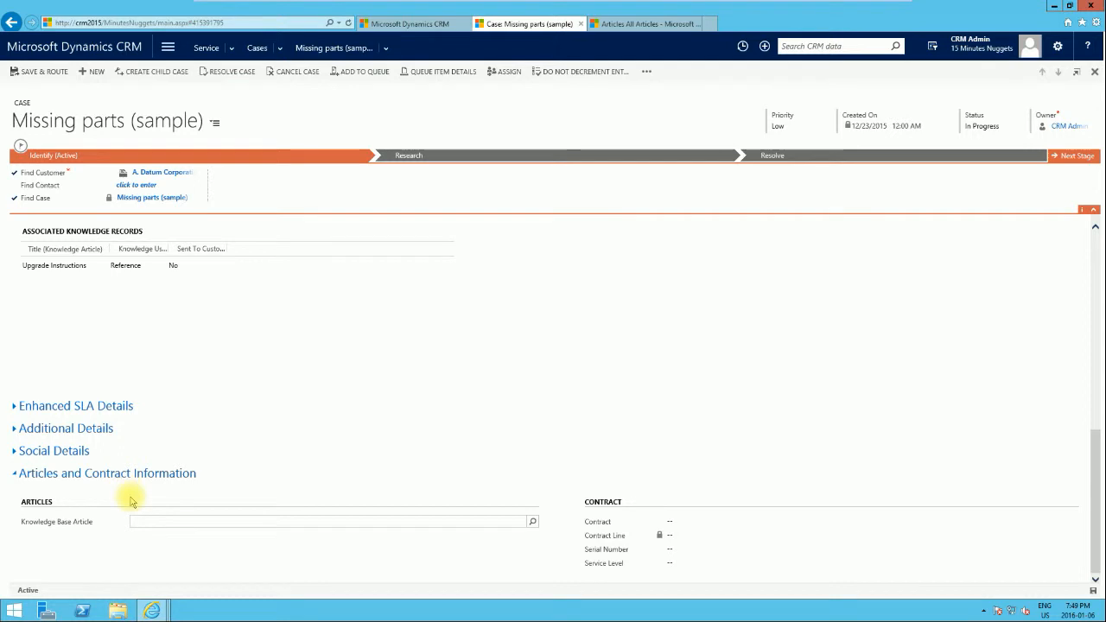
click(532, 524)
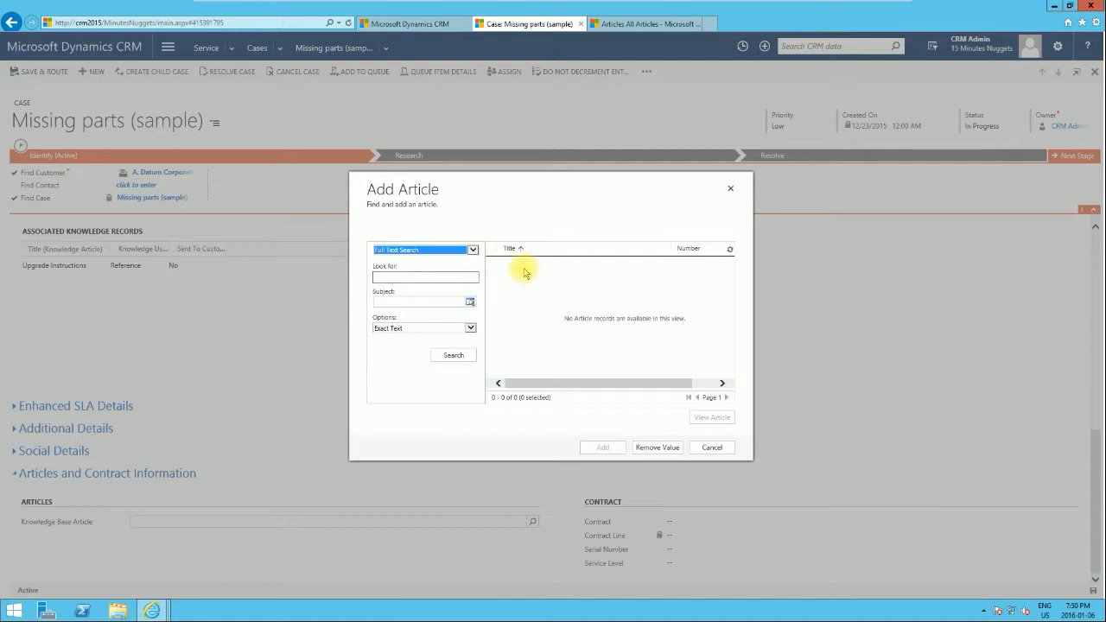
click(472, 277)
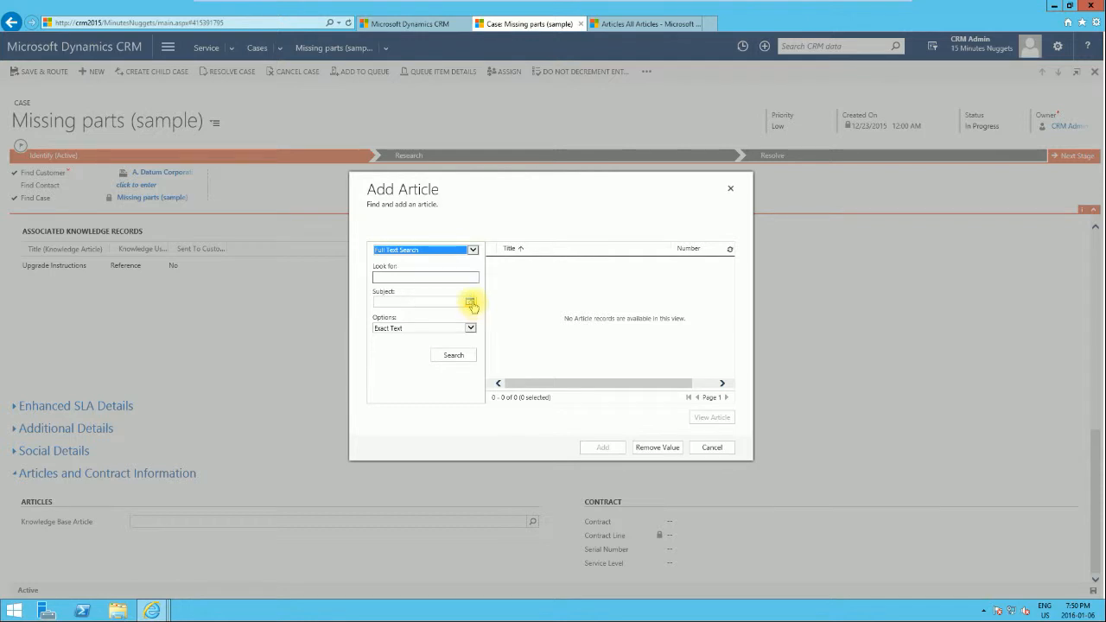
click(733, 191)
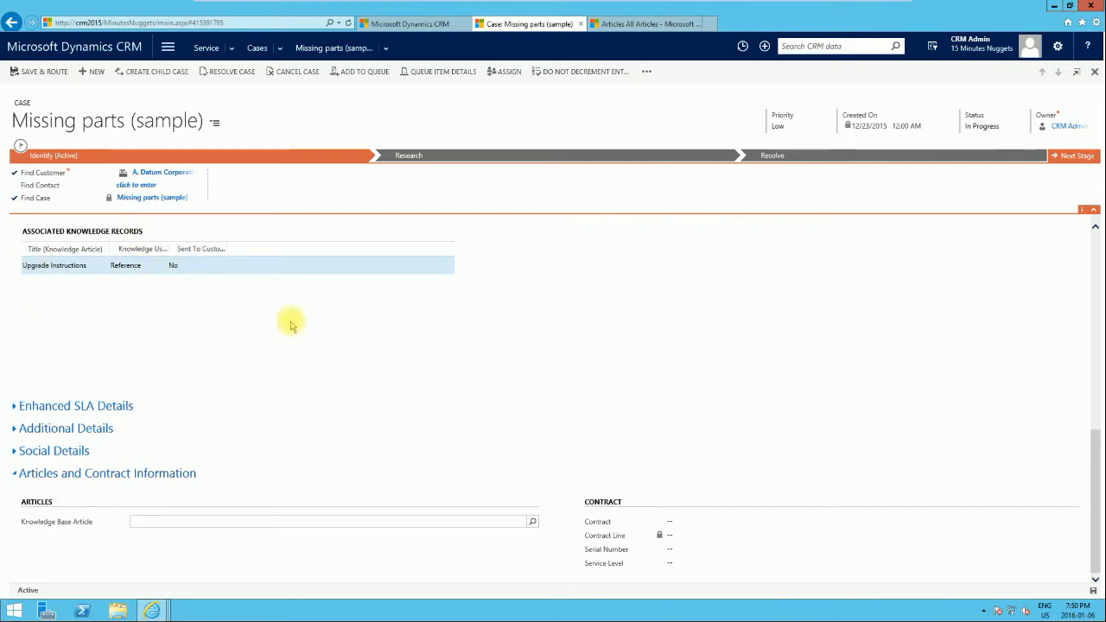
Step: Open the Add Article lookup for the case's Knowledge Base Article field
scroll(358, 338, up, 4)
scroll(709, 413, up, 3)
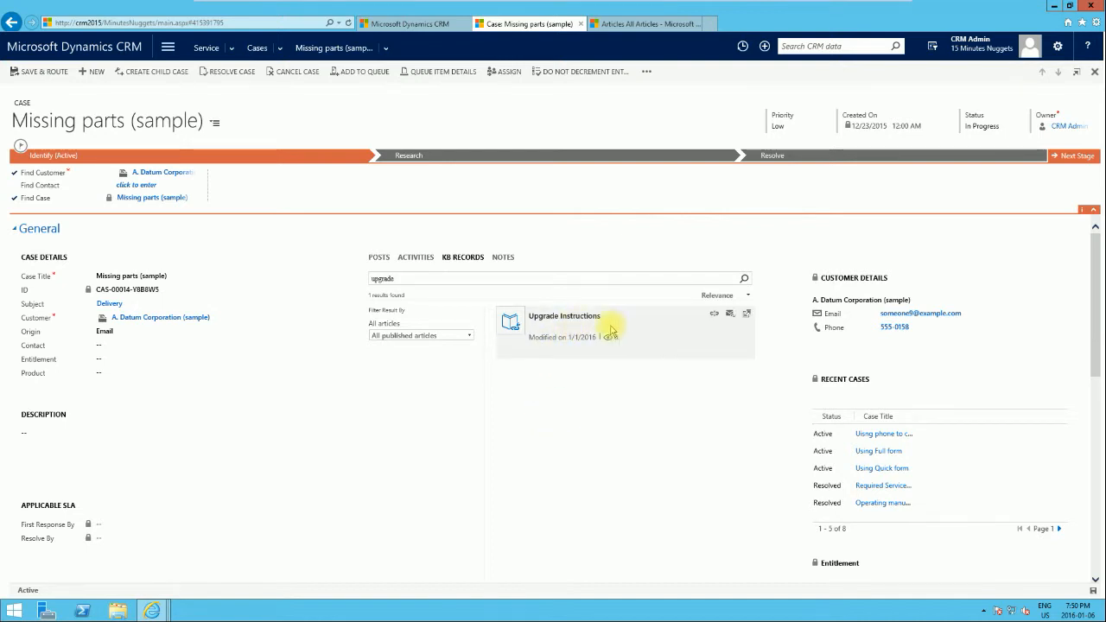
scroll(567, 356, down, 4)
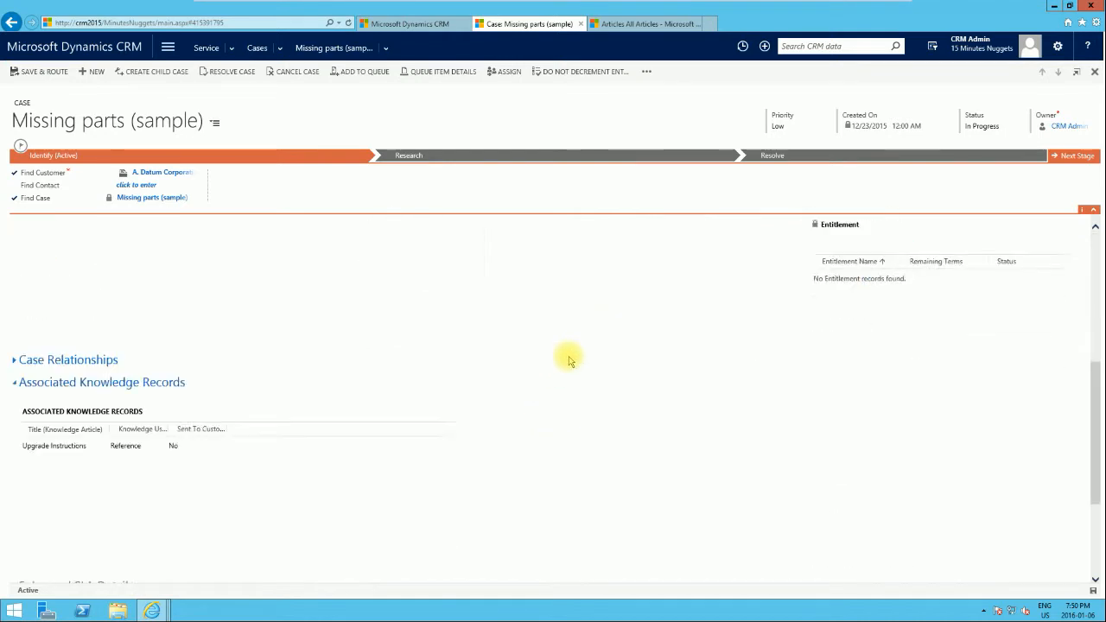
scroll(569, 361, down, 2)
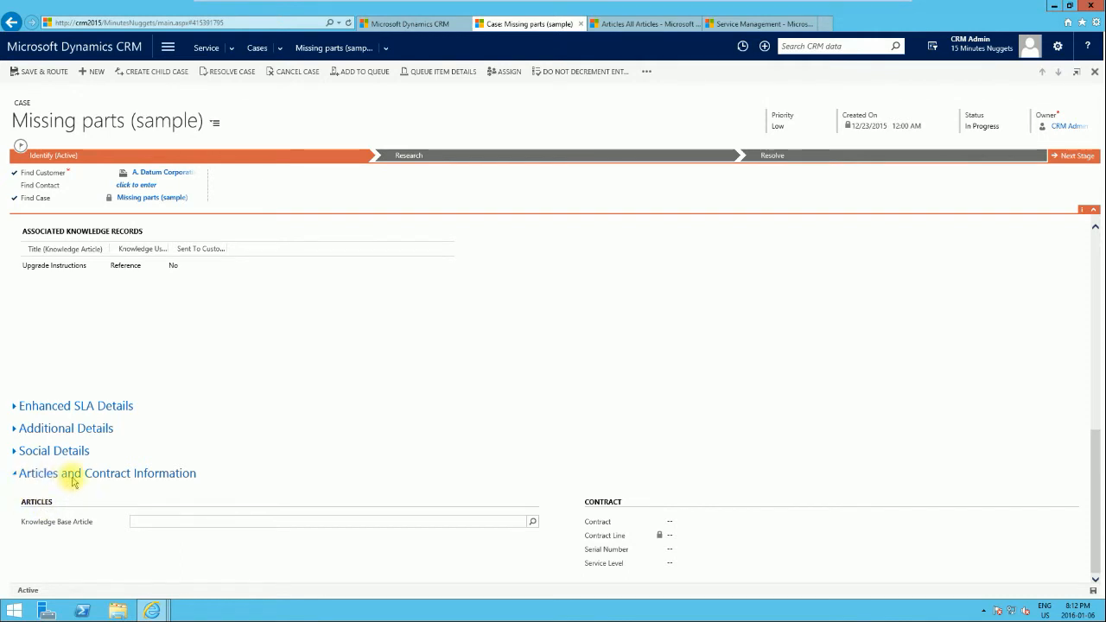
click(533, 524)
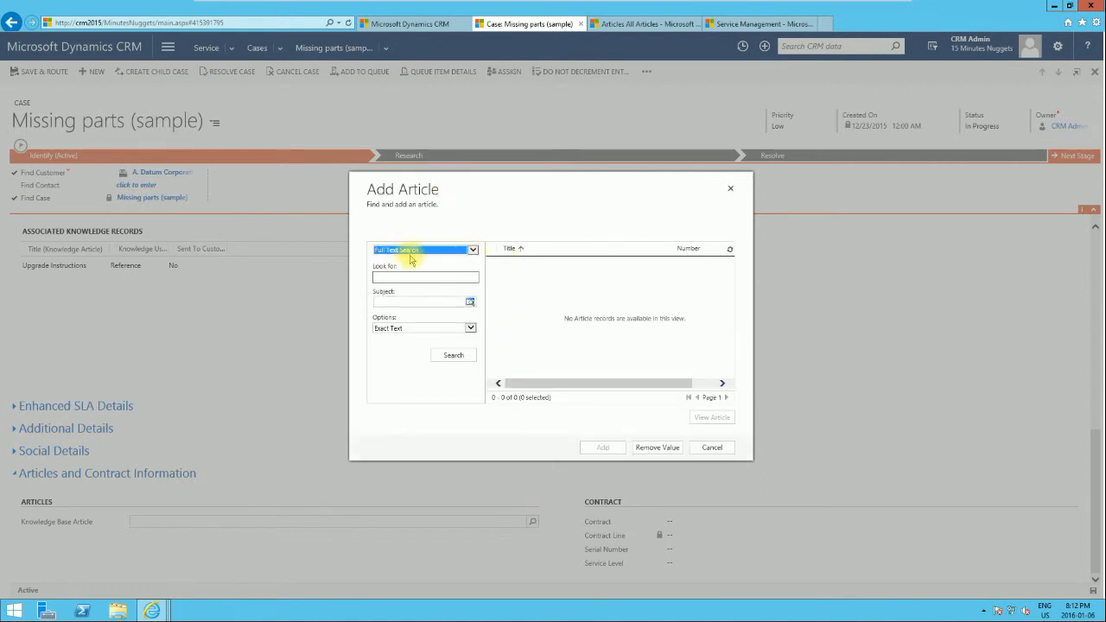
Step: In the Add Article lookup, browse by subject under Query and add the Operating Manuals article to the case
click(472, 250)
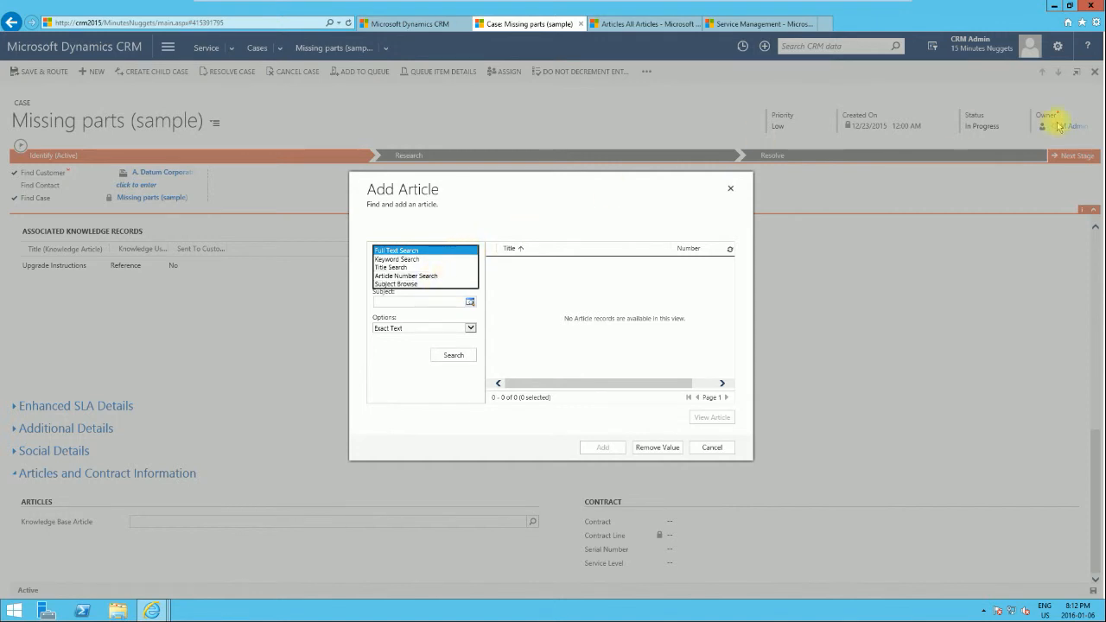
click(473, 231)
click(426, 277)
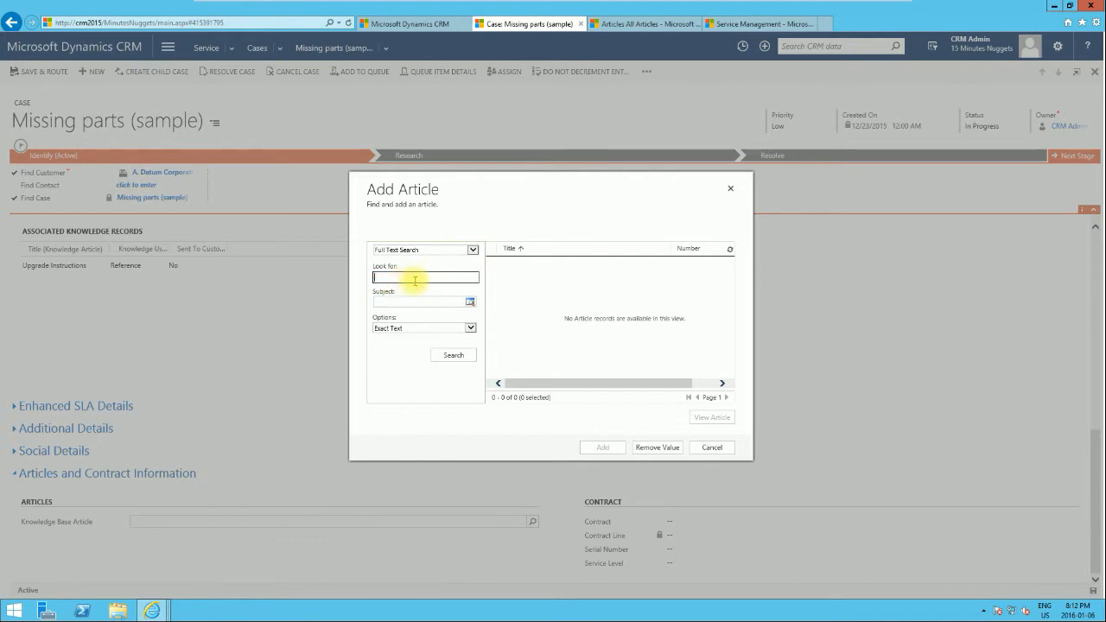
click(473, 250)
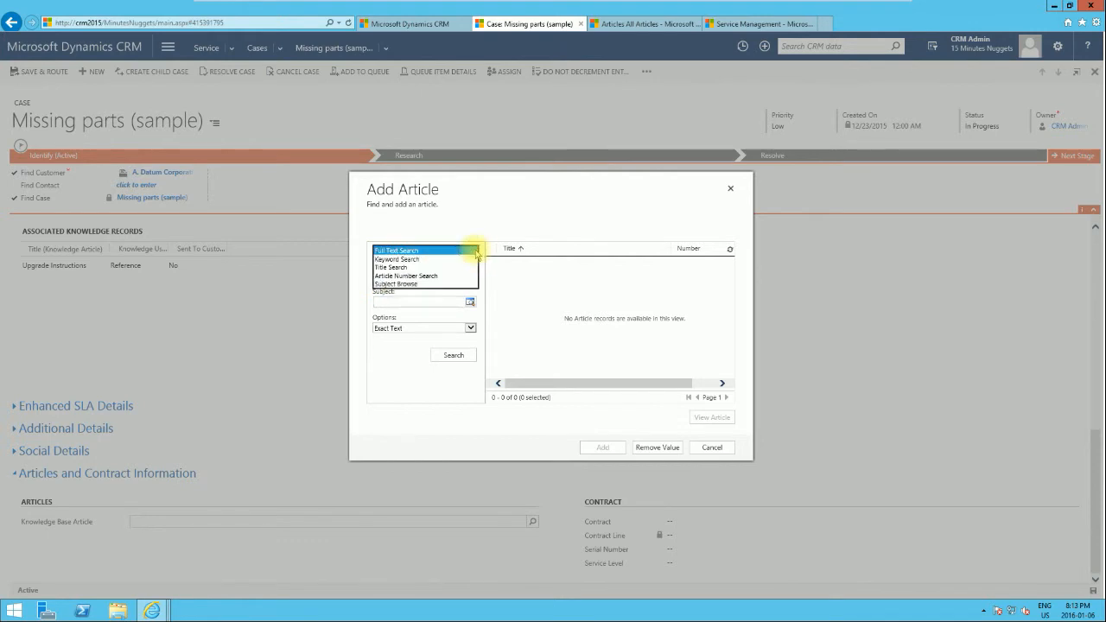
click(446, 284)
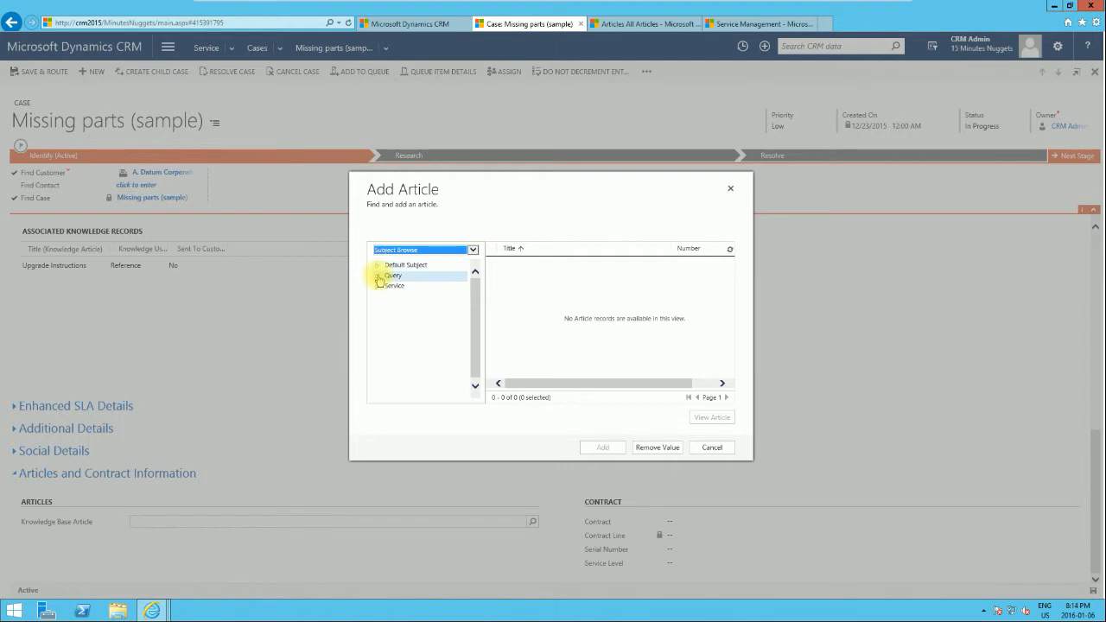
click(378, 275)
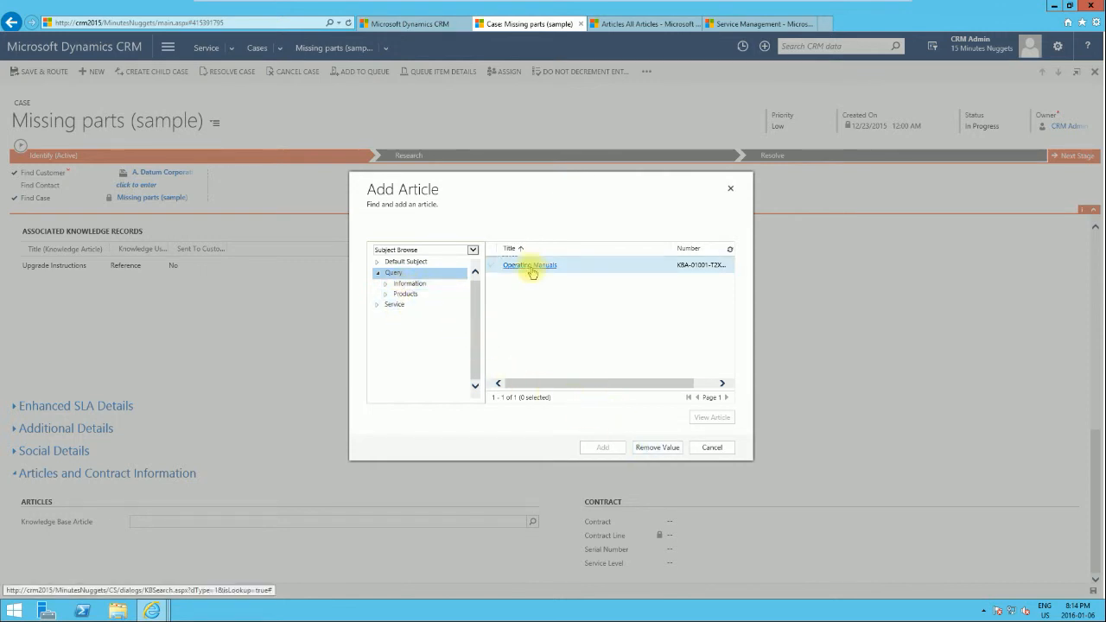
click(628, 266)
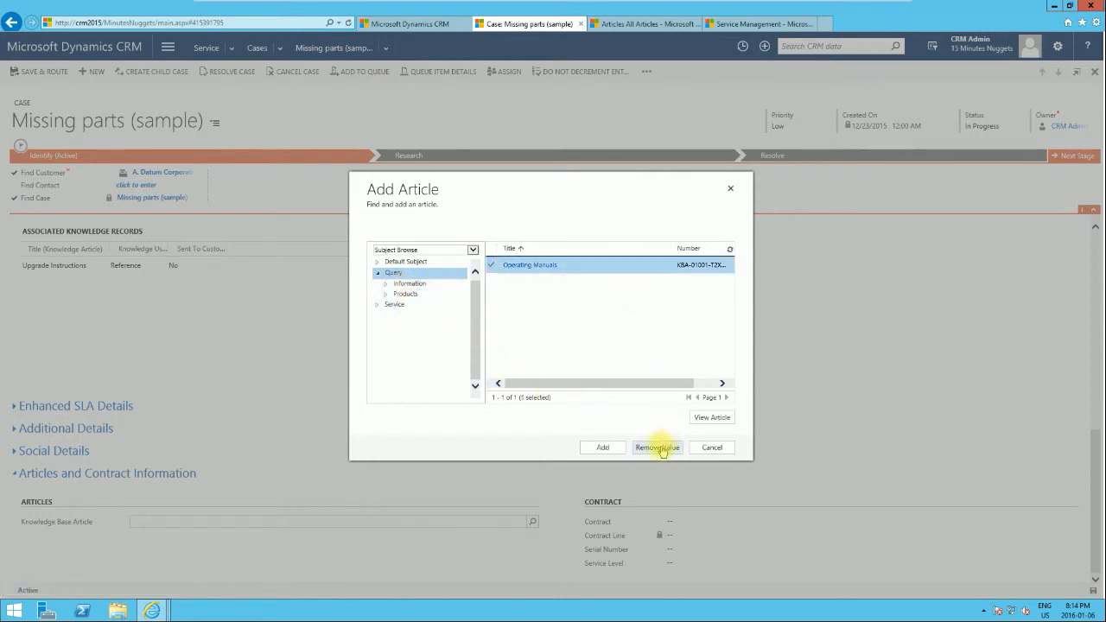
click(605, 448)
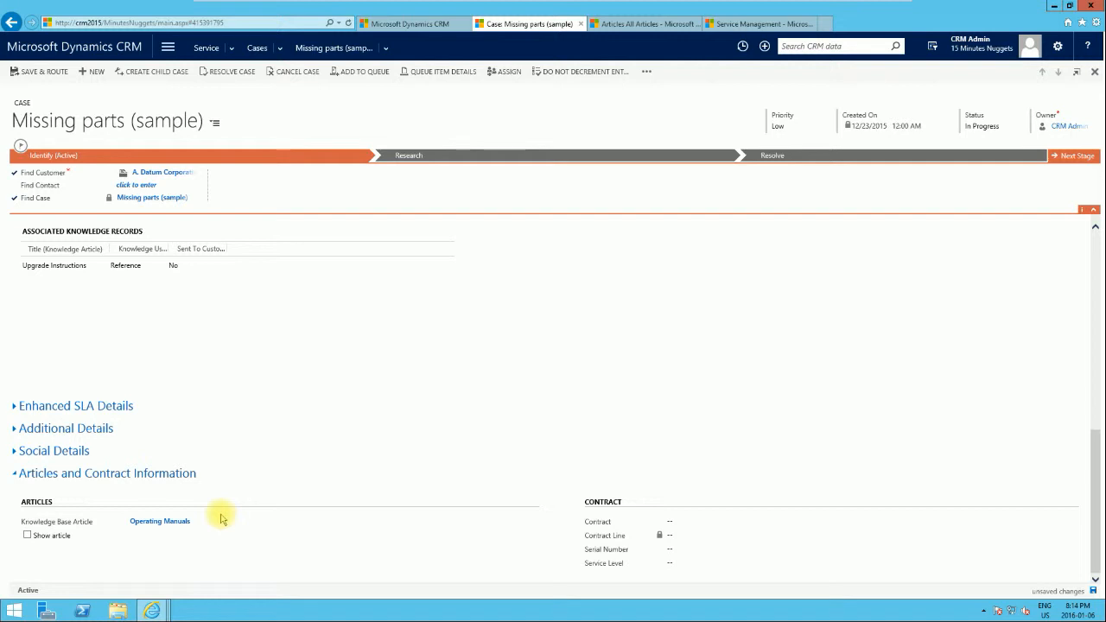
Step: Open the Product feature information required (sample) case from the active cases list
scroll(461, 417, up, 5)
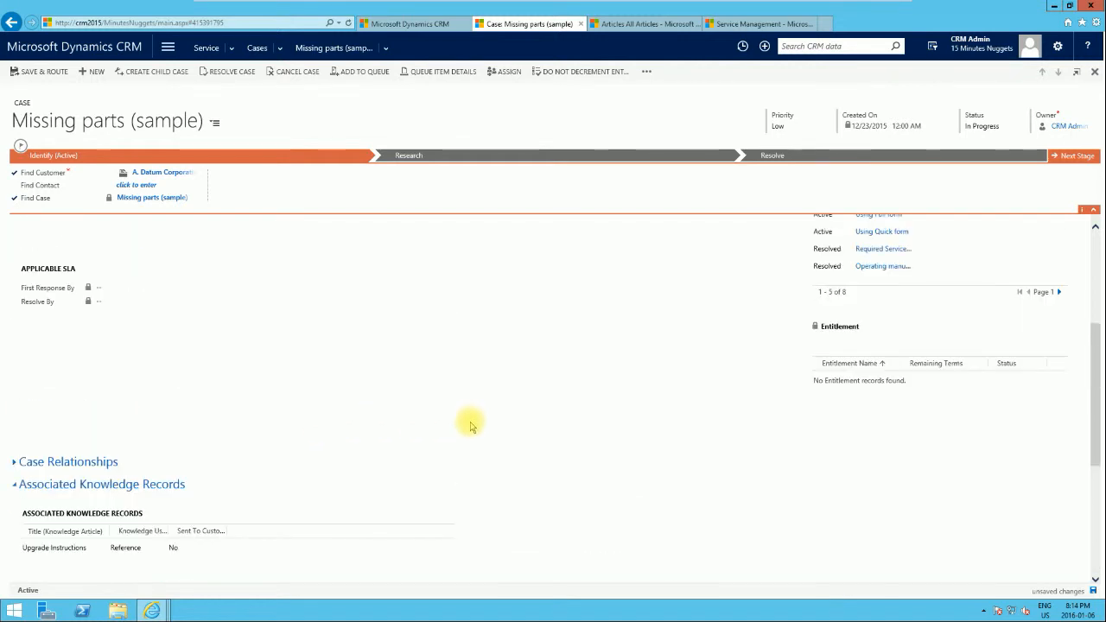
scroll(466, 429, up, 5)
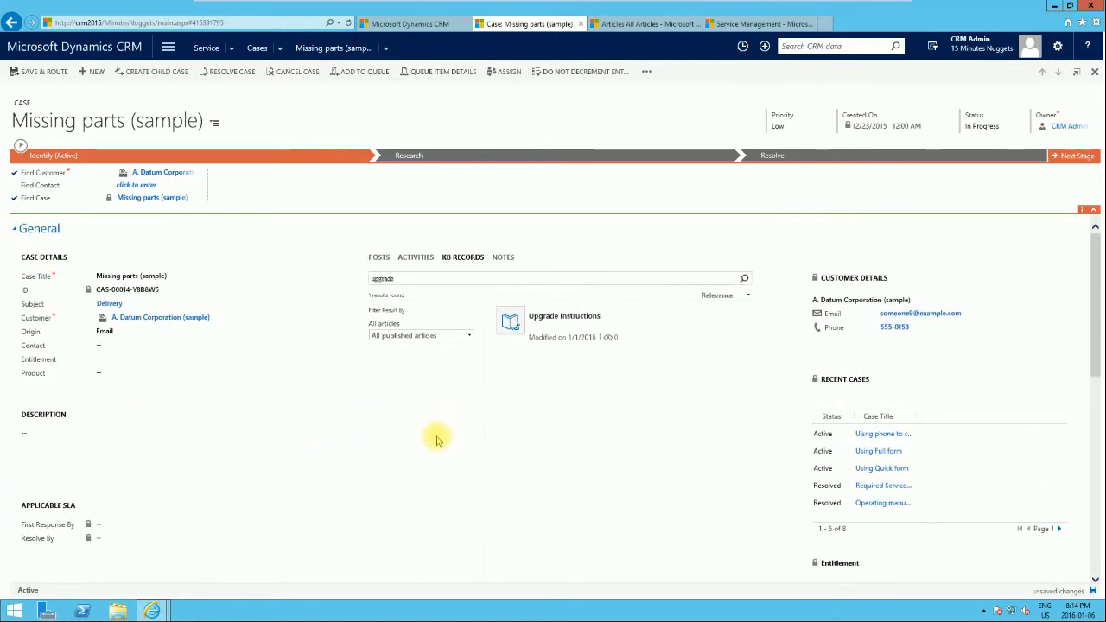
mouse_move(539, 329)
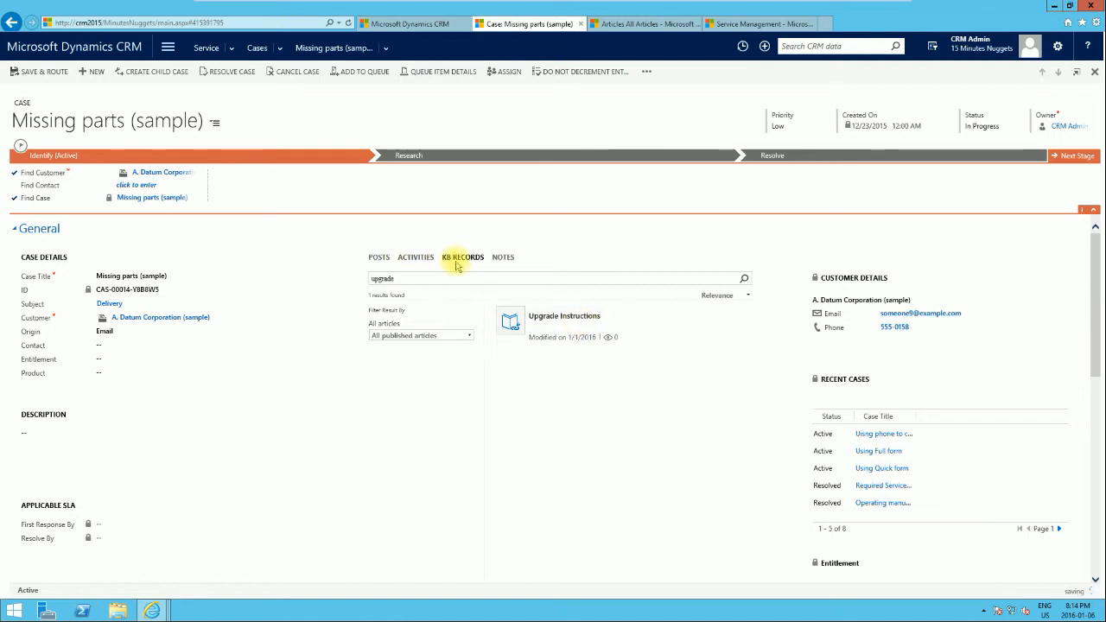
click(419, 257)
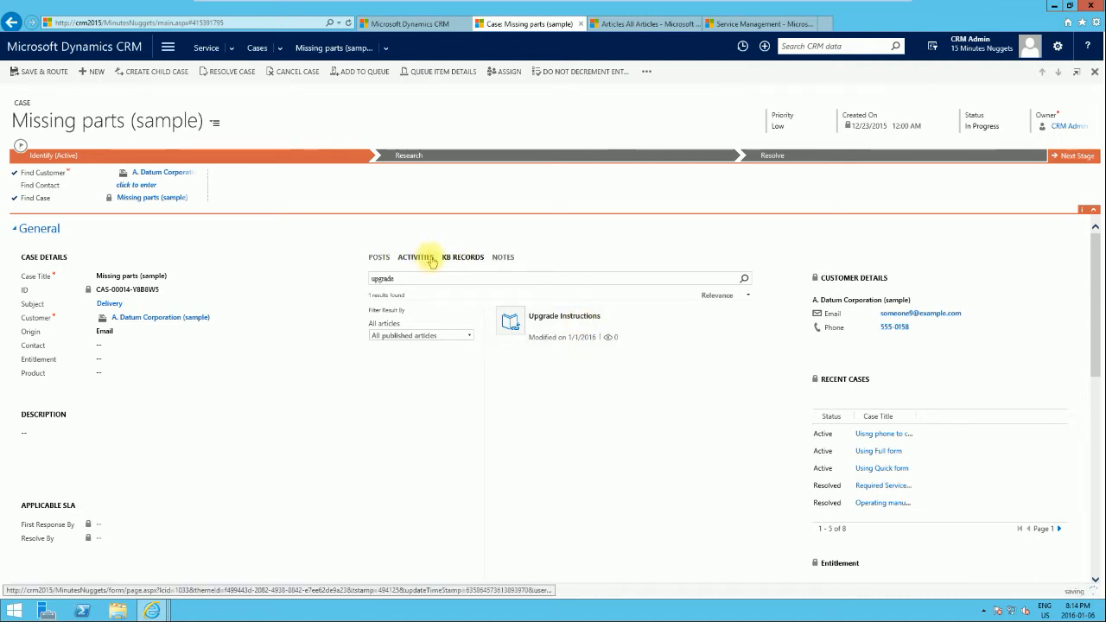
click(459, 261)
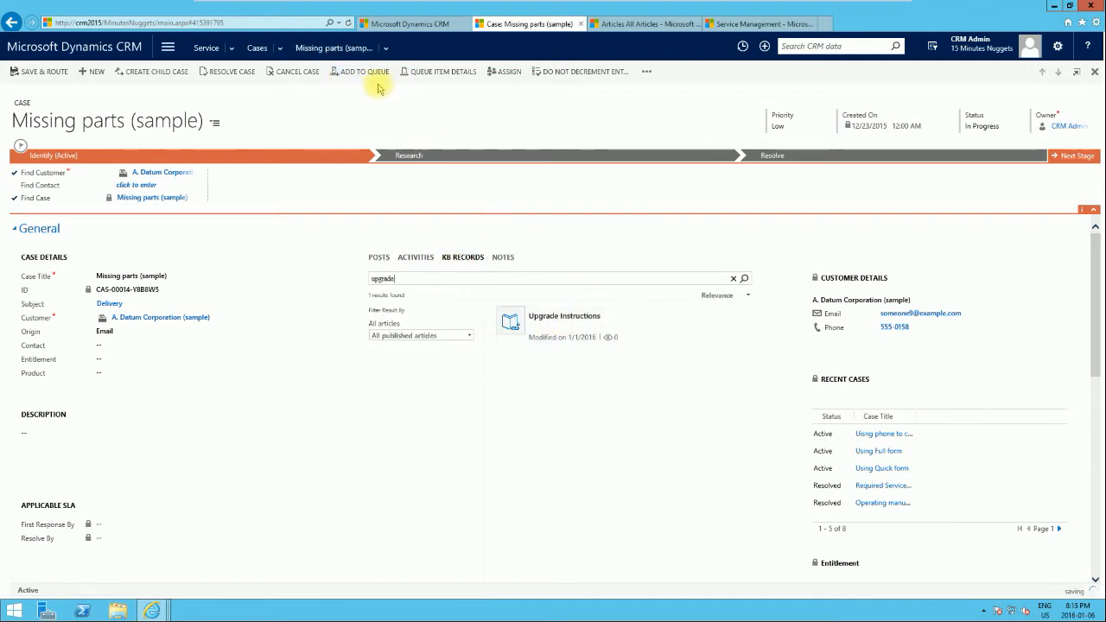
click(260, 54)
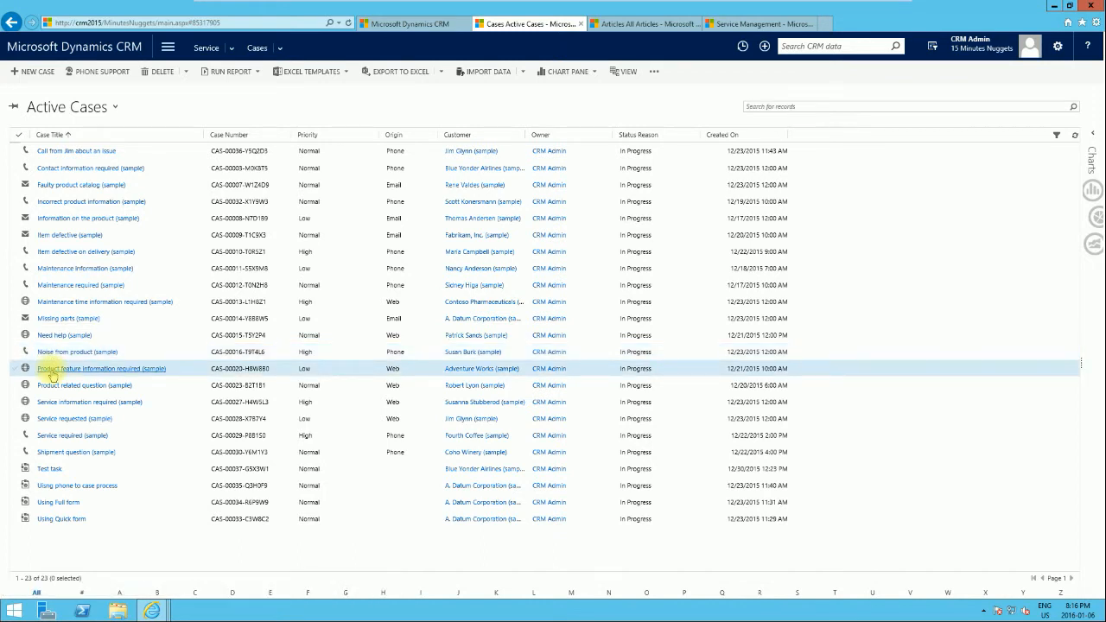
click(50, 370)
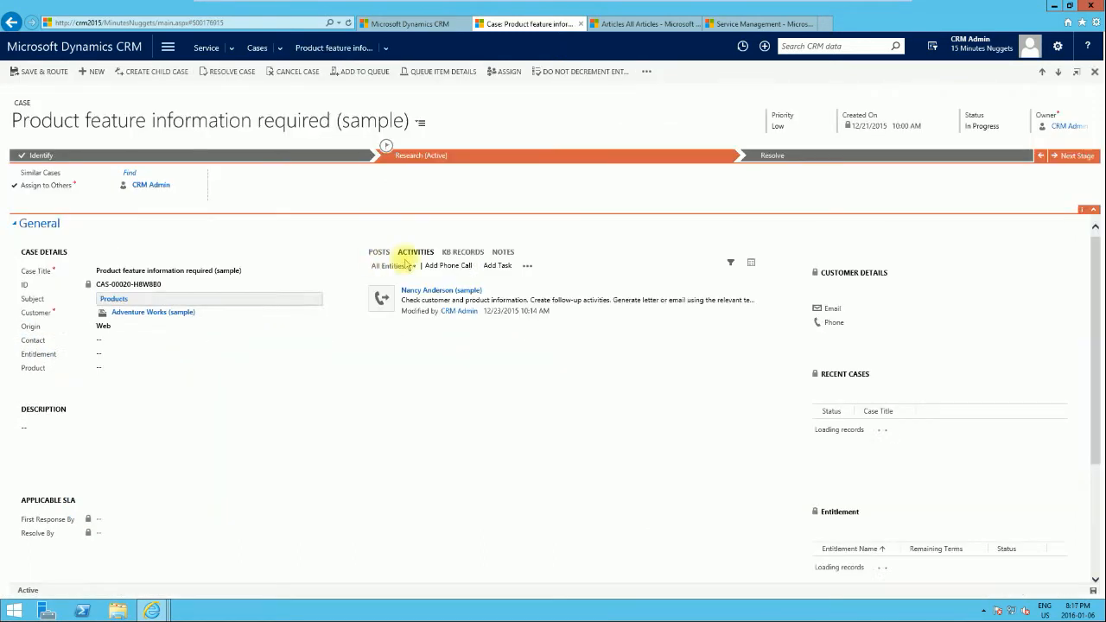
Step: In the case's KB Records tab, search using the case title, then clear the search box
click(466, 253)
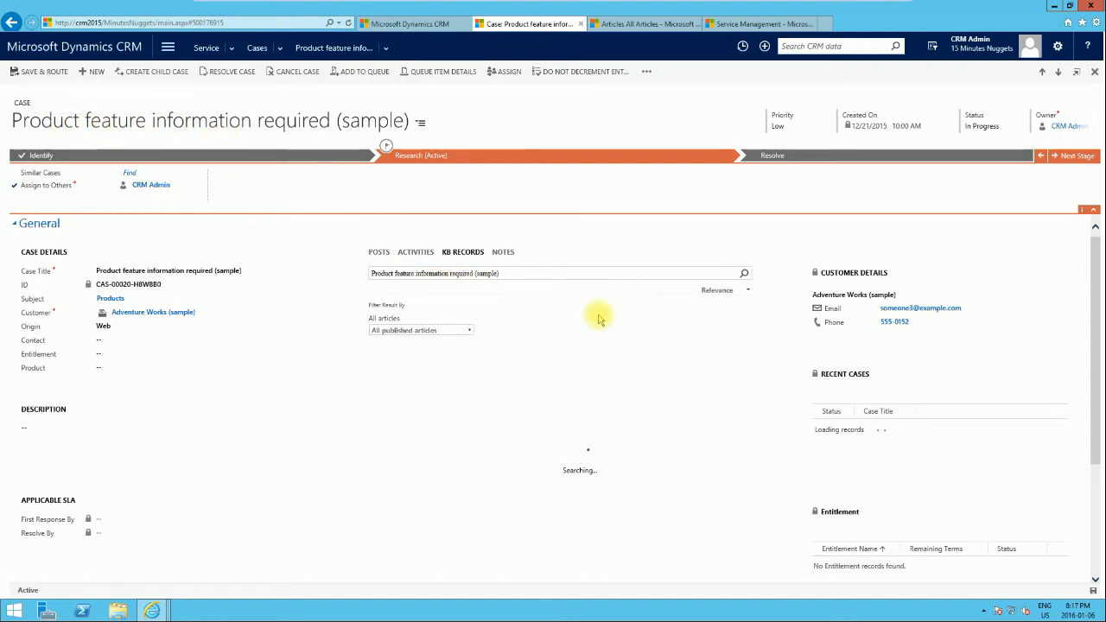
click(745, 274)
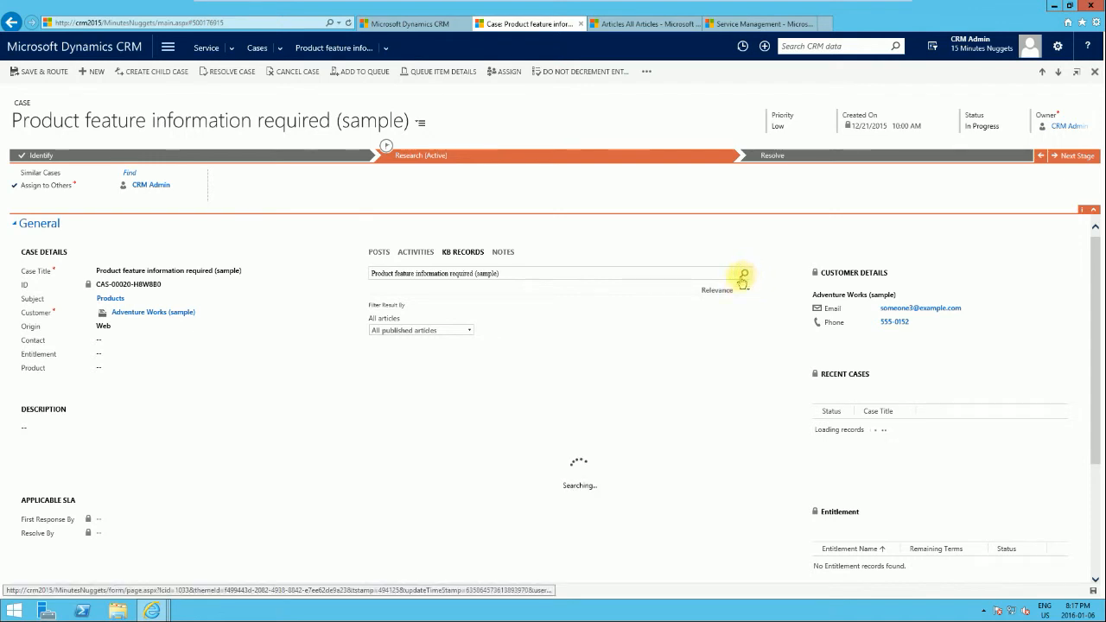
click(515, 275)
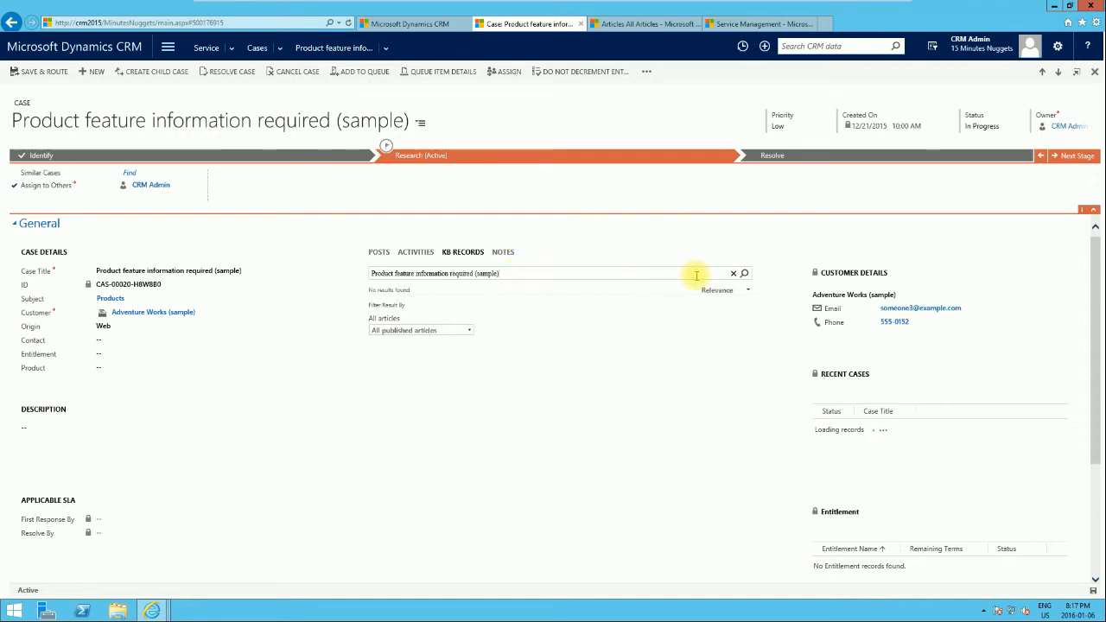
click(734, 274)
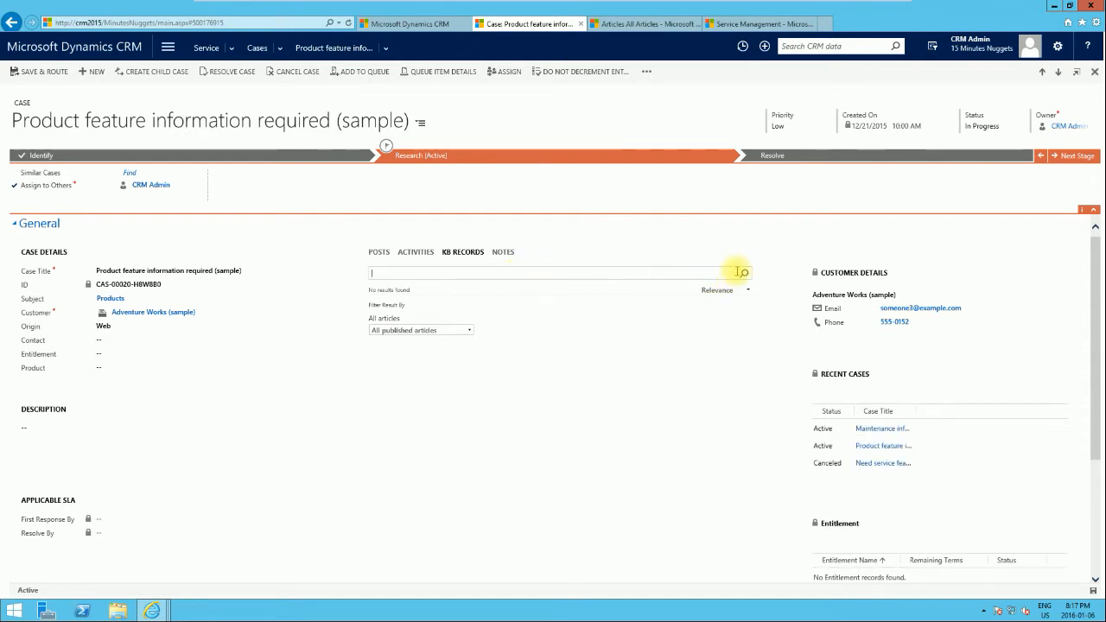
Step: Switch to the Knowledge Articles tab and clear the Return search to list all active articles
click(730, 24)
click(635, 26)
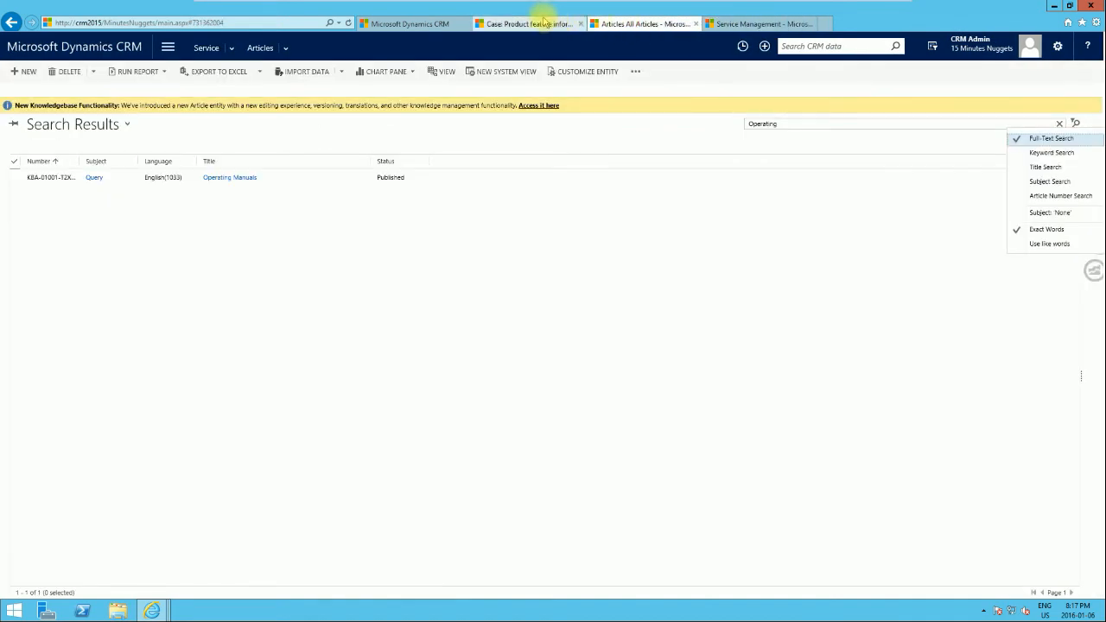
click(499, 23)
click(420, 21)
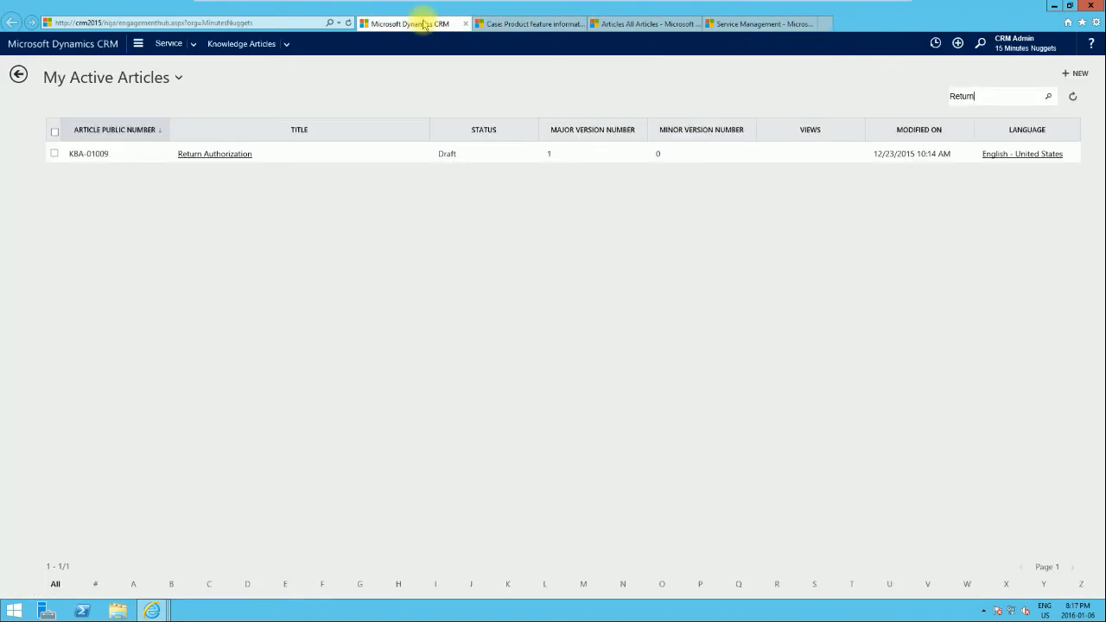
click(1051, 98)
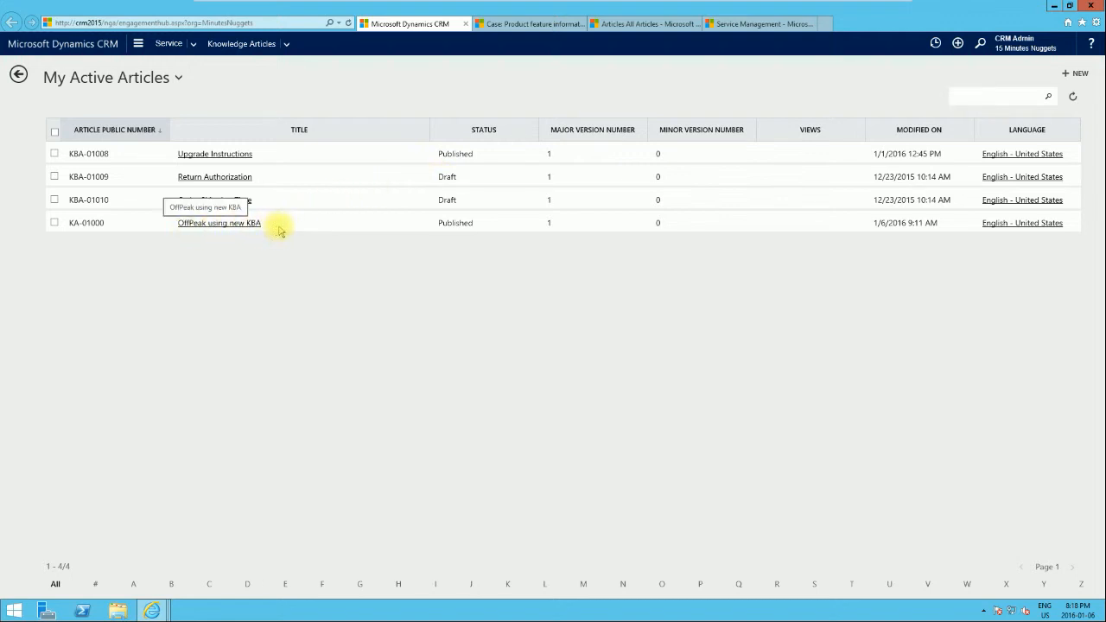
Step: Back on the case, search KB records for "offpeak" and link the OffPeak using new KBA article to the case
click(536, 25)
double_click(402, 274)
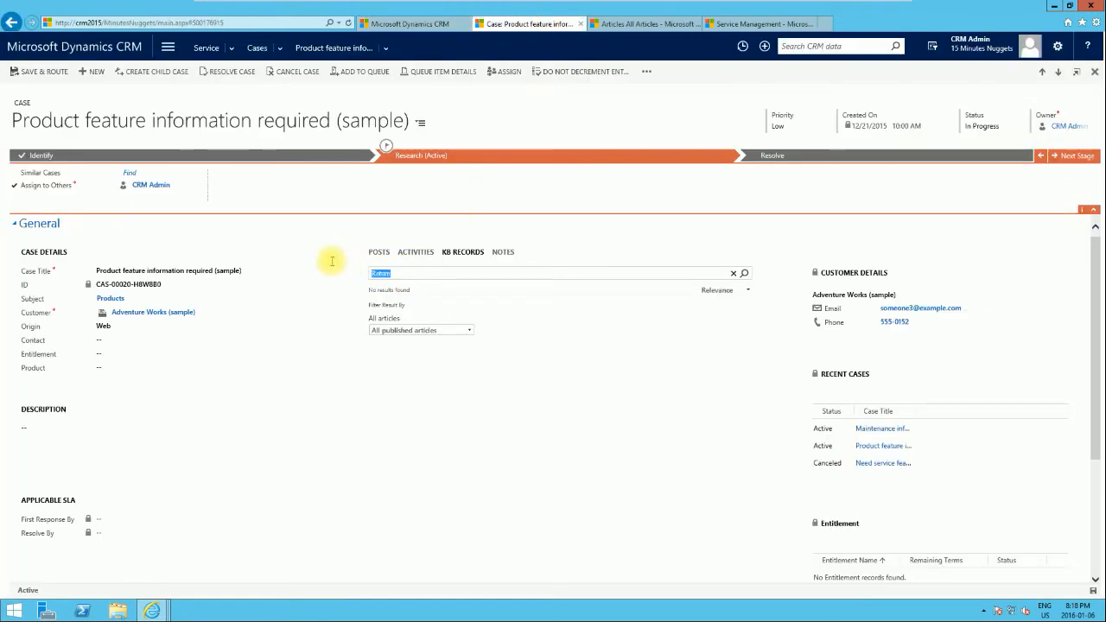
text(offpeak)
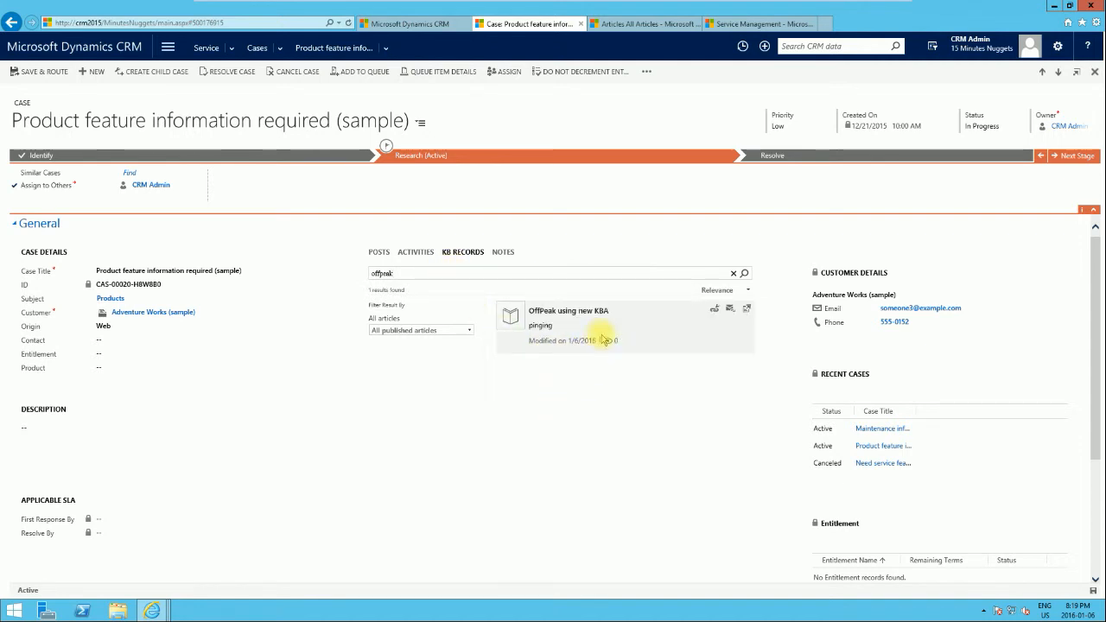
click(715, 311)
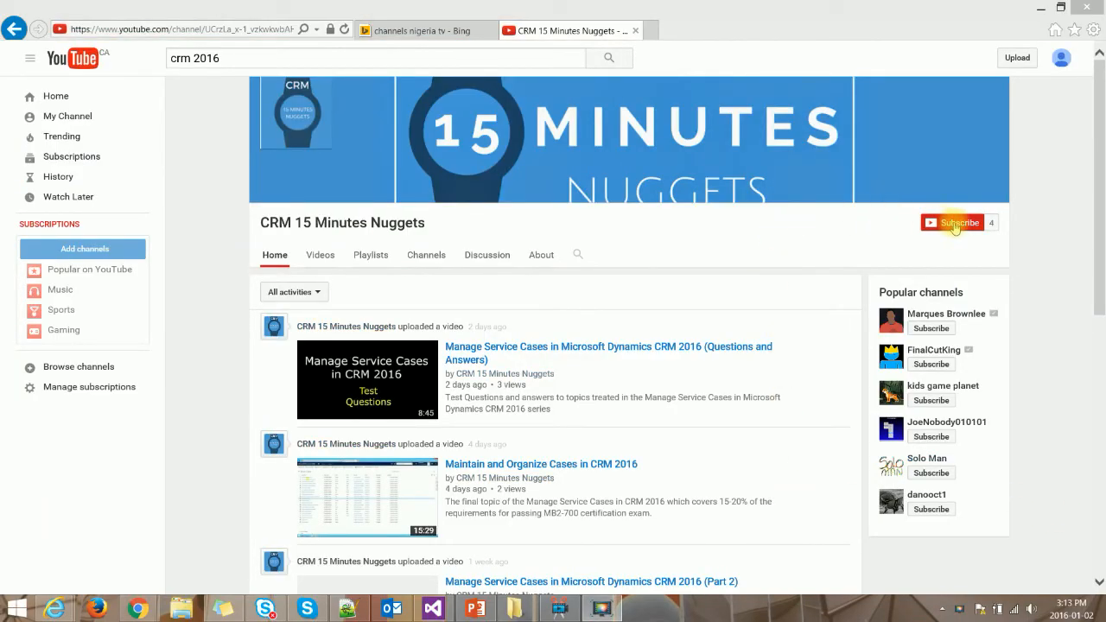
Step: On YouTube, subscribe to the CRM 15 Minutes Nuggets channel and enable all notifications for it
click(955, 224)
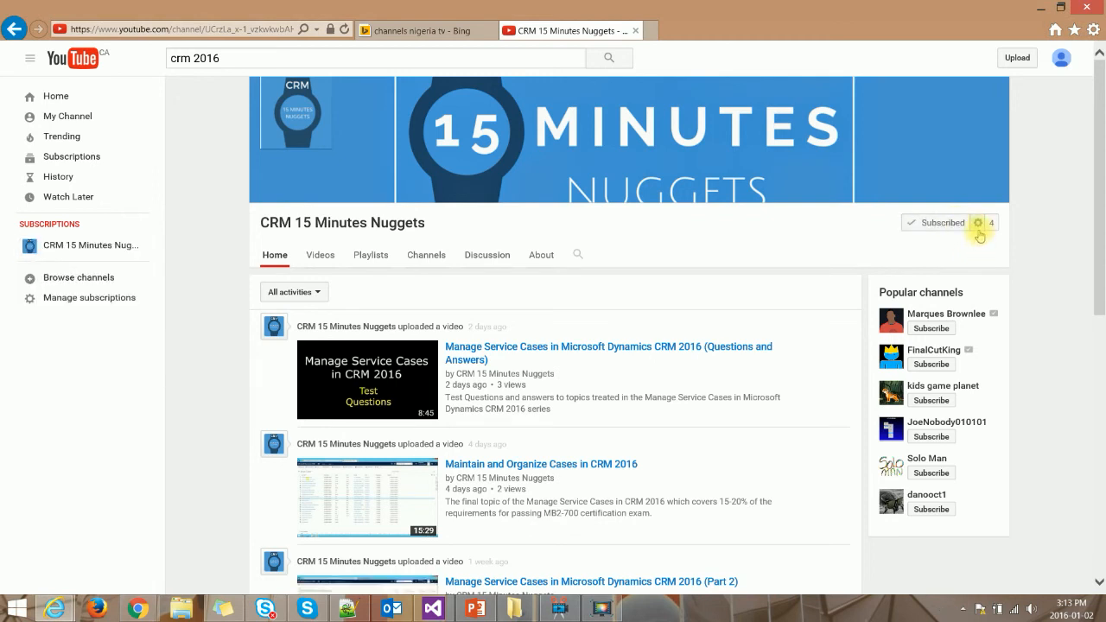
click(978, 225)
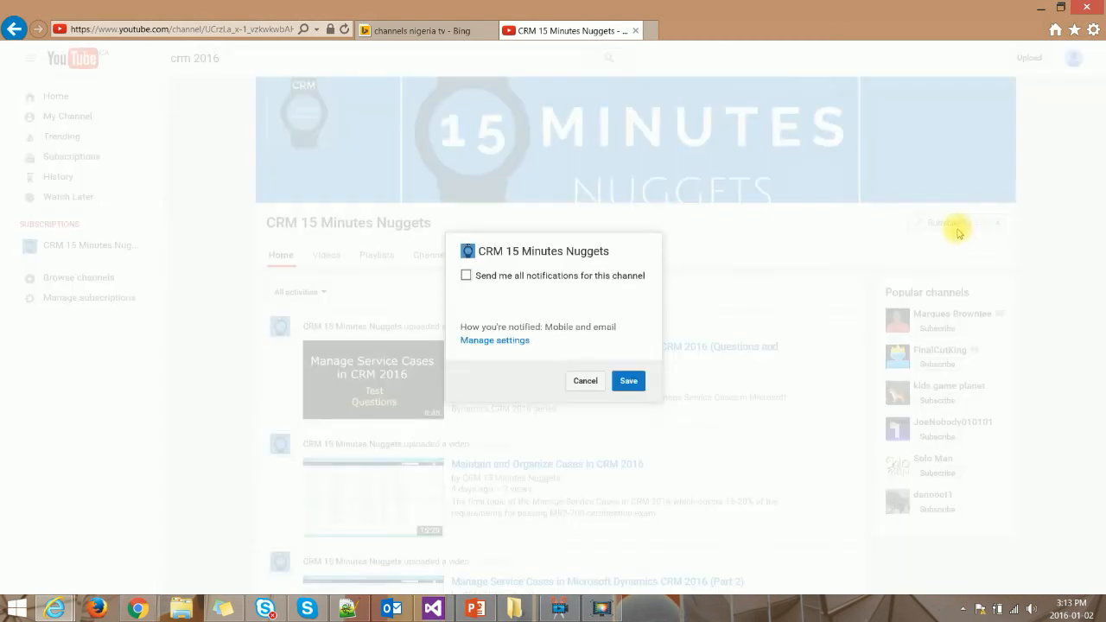
click(466, 276)
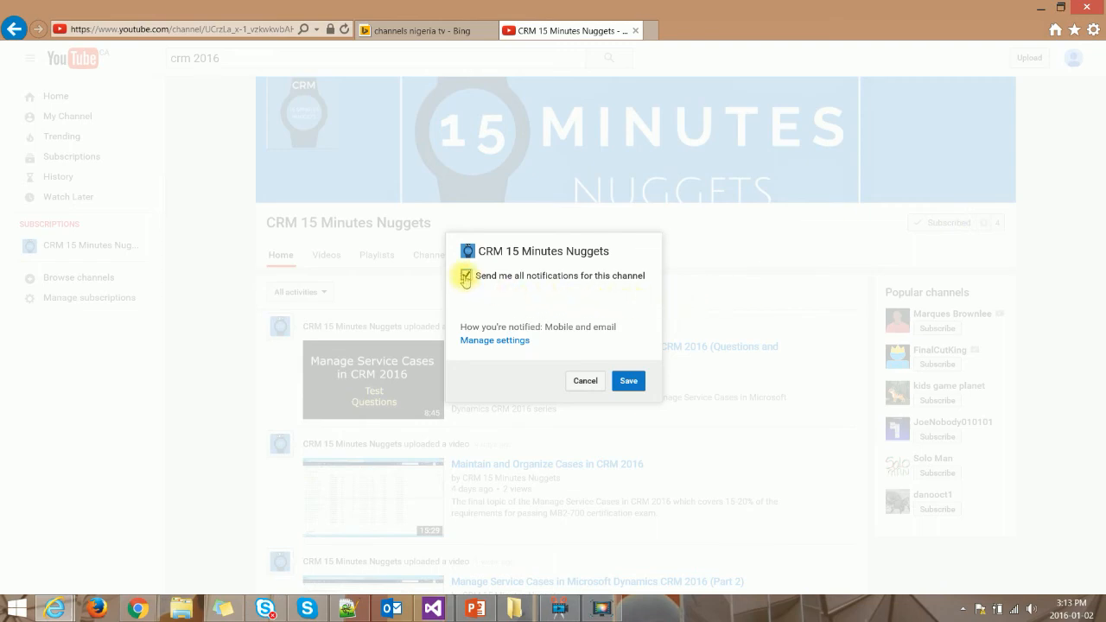
click(631, 385)
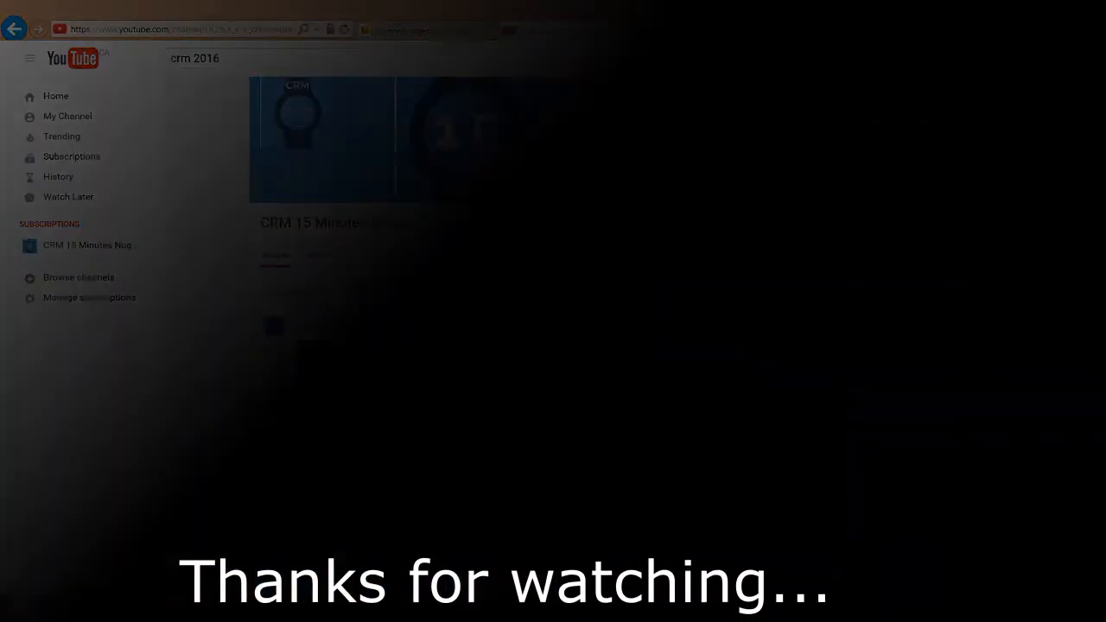